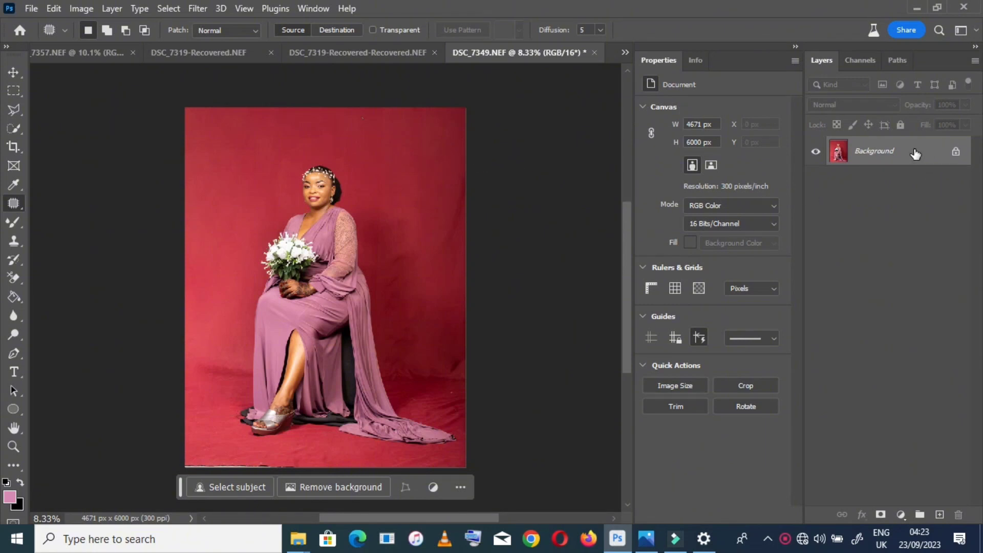
Step: Duplicate the background onto Layer 1 and auto-select the seated bride with Select Subject
key("ctrl+j")
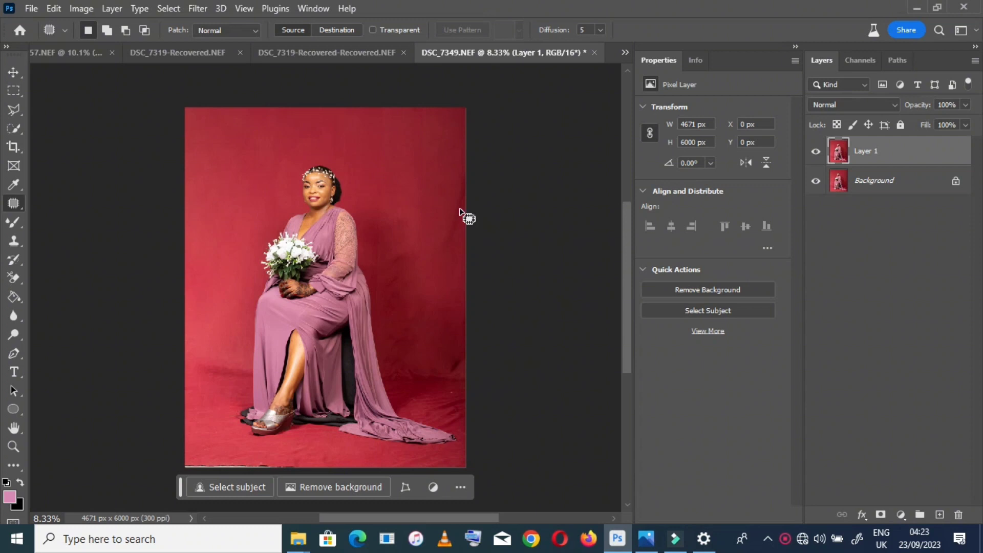
left_click(13, 129)
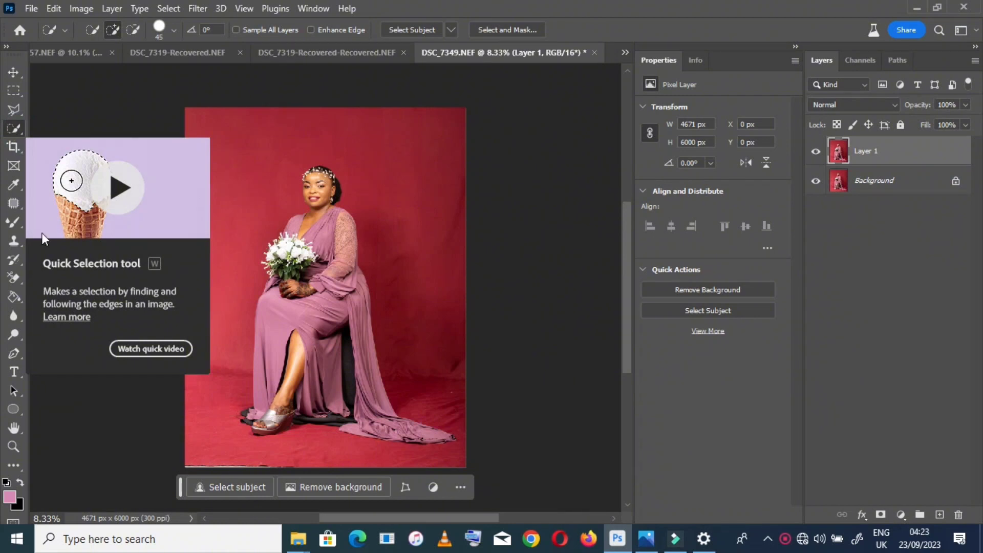
left_click(397, 27)
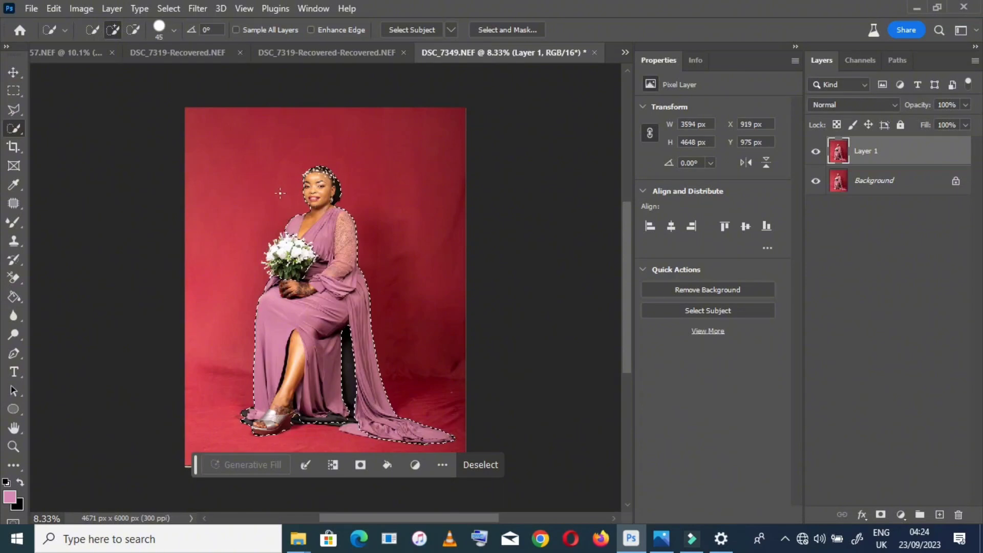
Step: Add the bouquet's top, left side, lower edge and the bride's hands to the selection
left_click(13, 446)
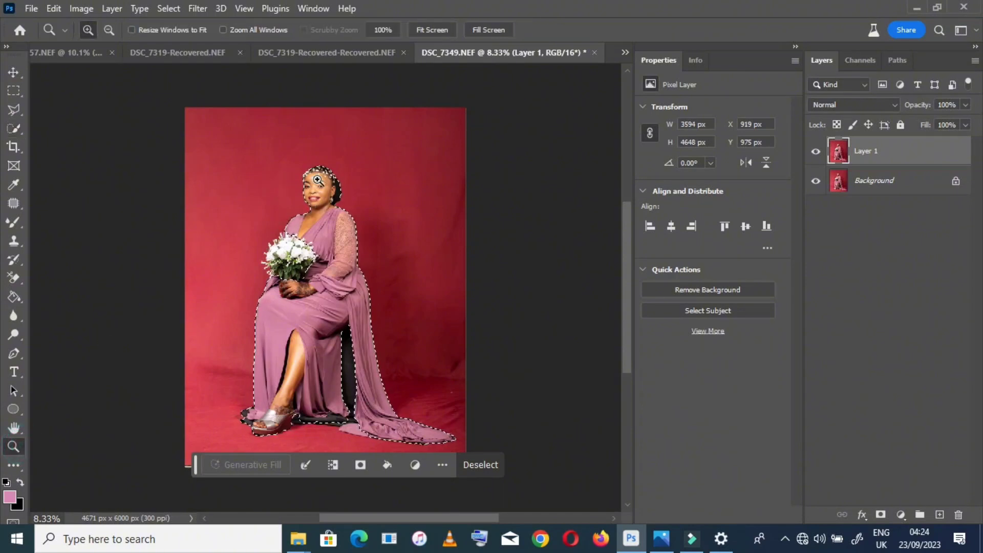
left_click(319, 183)
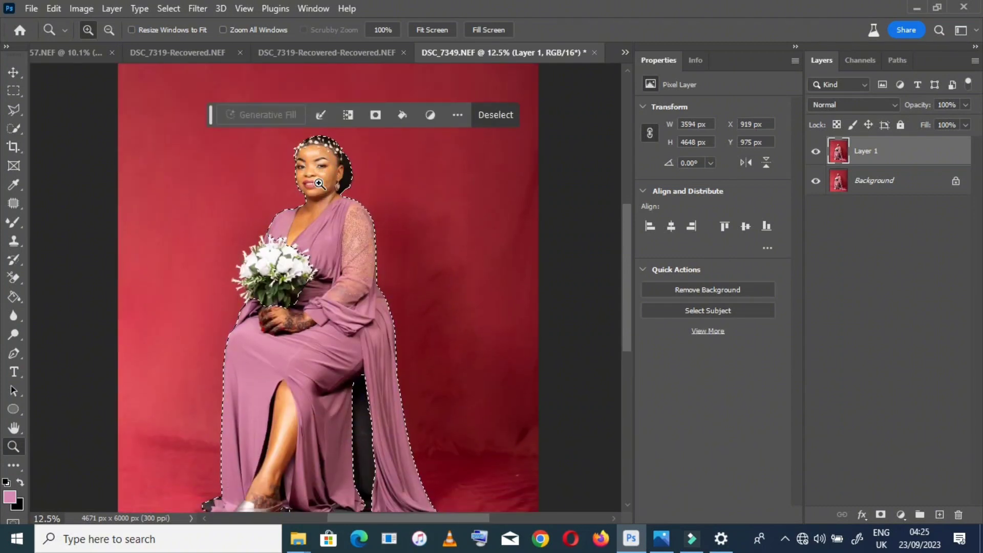
left_click(319, 183)
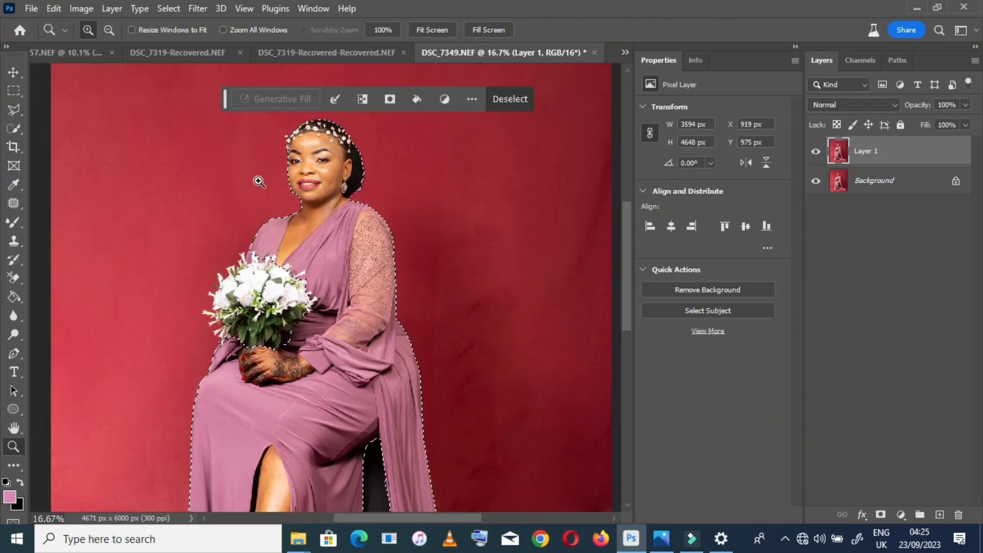
left_click(13, 128)
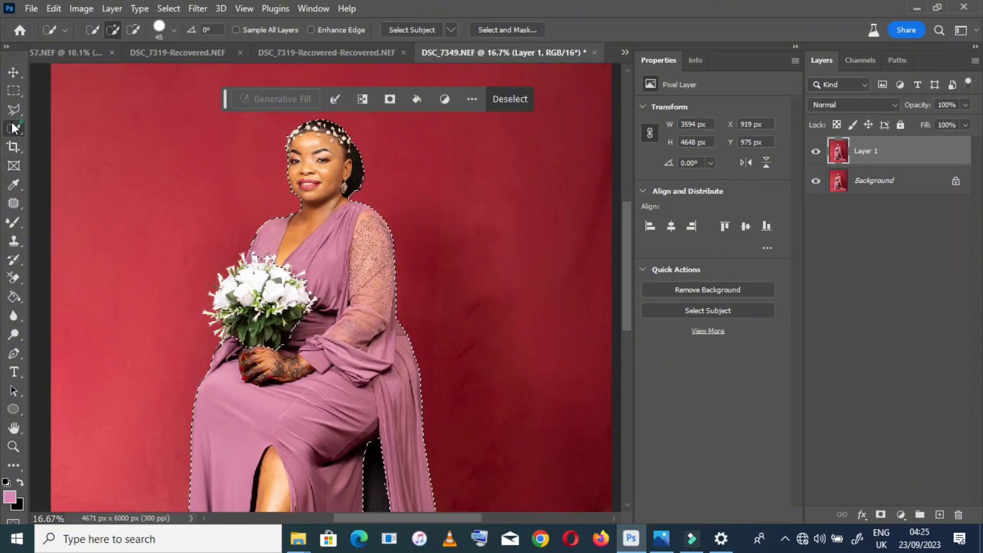
left_click(251, 258)
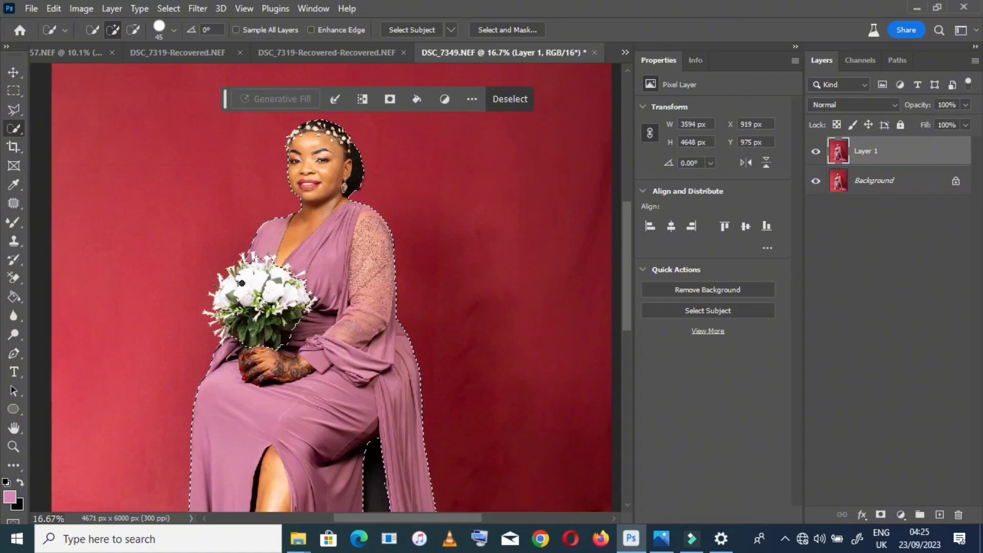
left_click(237, 299)
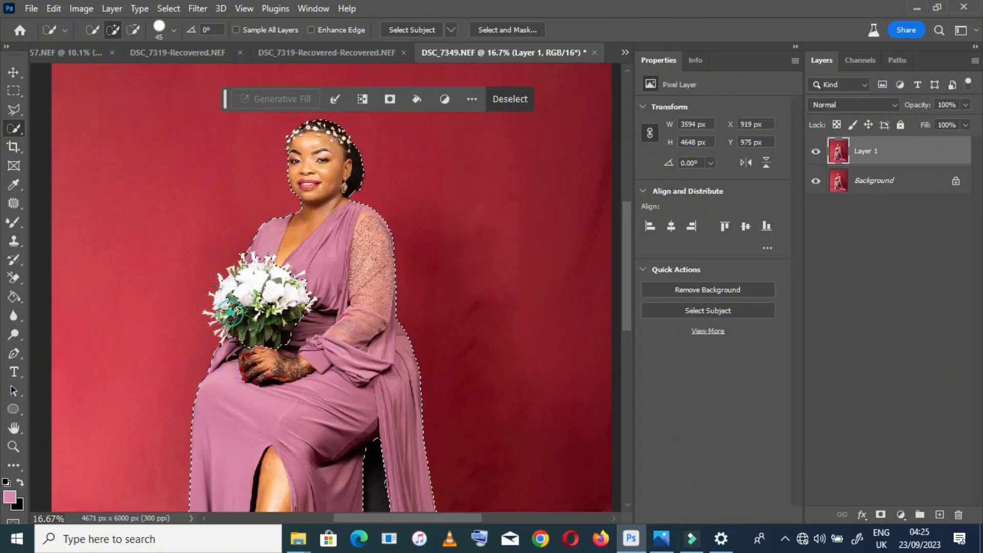
left_click(240, 347)
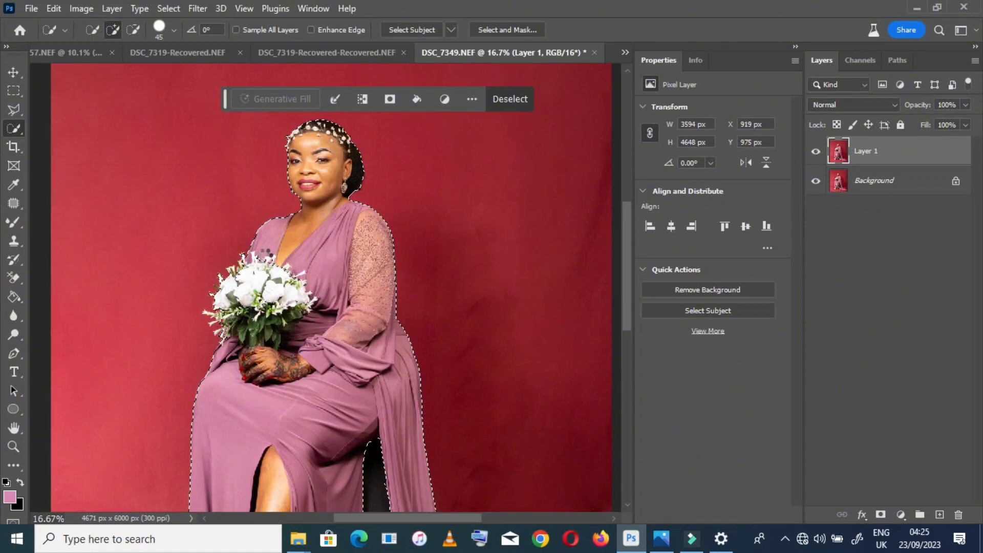
scroll(387, 406, "down", 5)
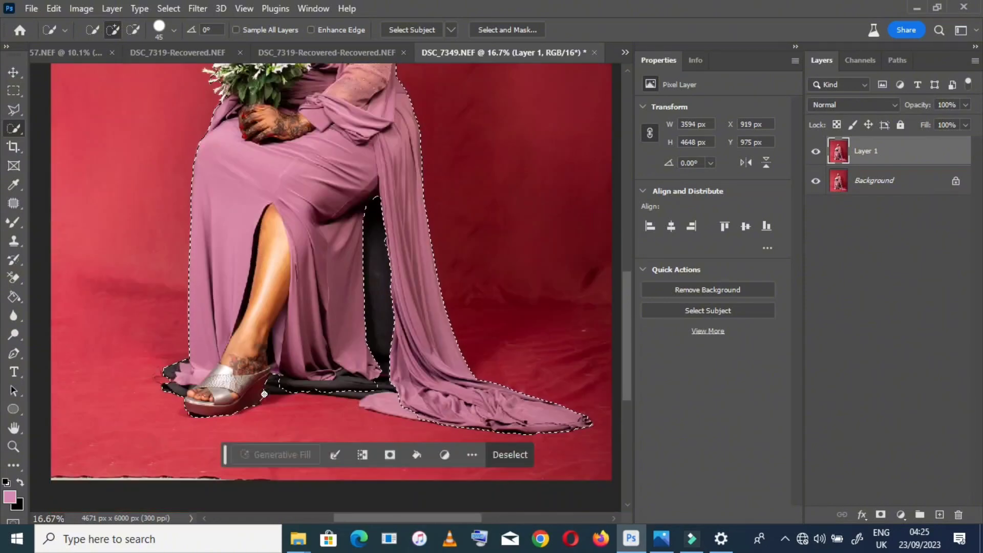
scroll(340, 313, "up", 5)
left_click(14, 428)
double_click(14, 428)
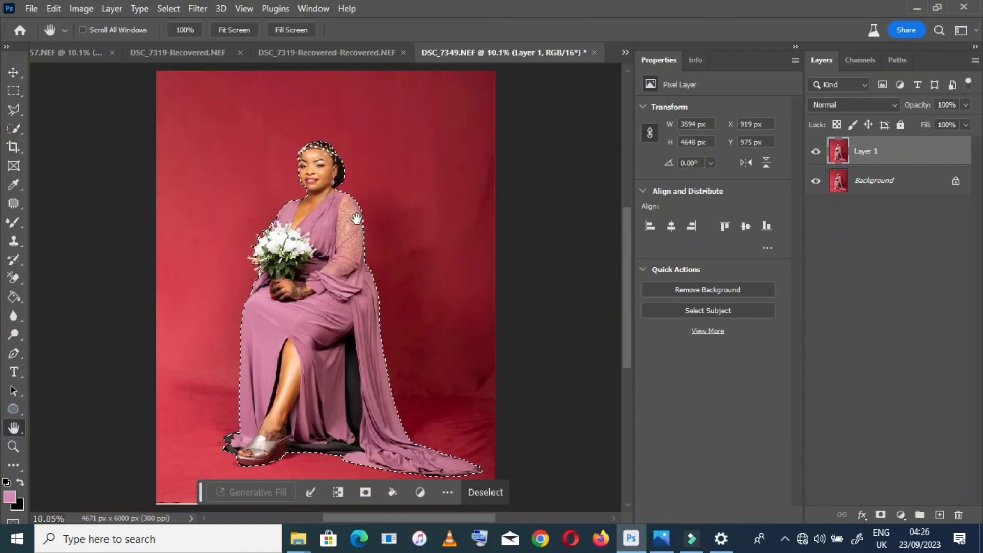
left_click(14, 129)
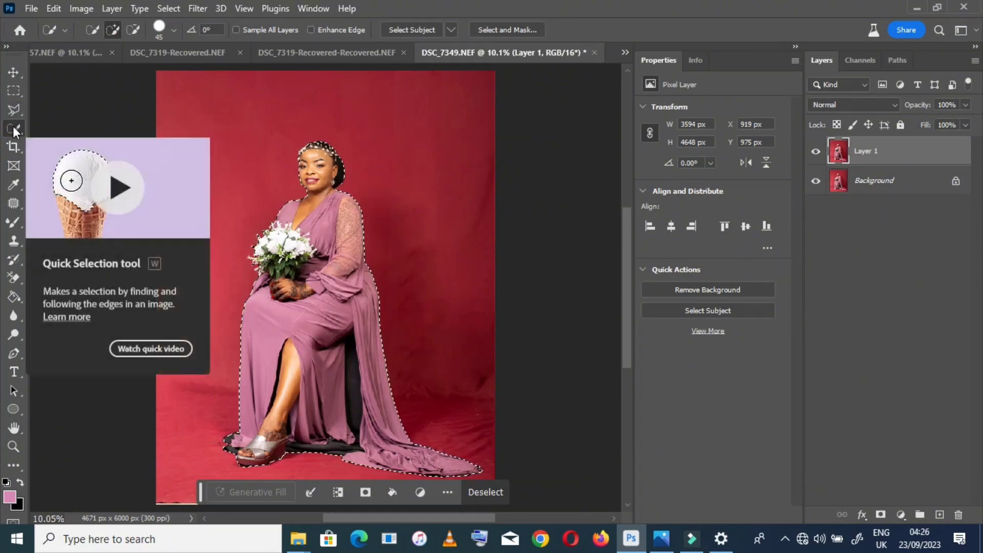
Step: In Select and Mask, zoom on the bride's head and brush her hair edge with the Refine Edge Brush
left_click(507, 30)
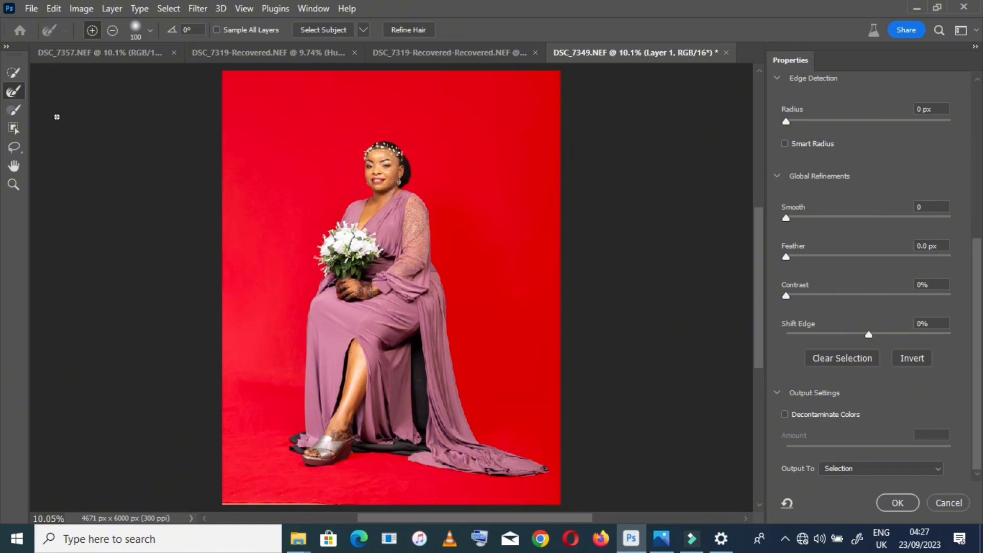
double_click(13, 184)
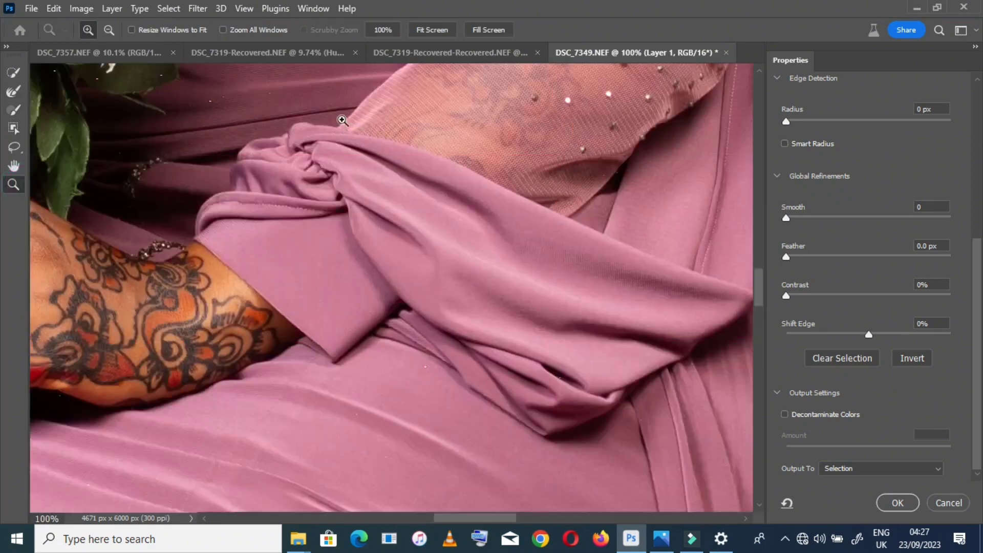
right_click(385, 136)
left_click(410, 143)
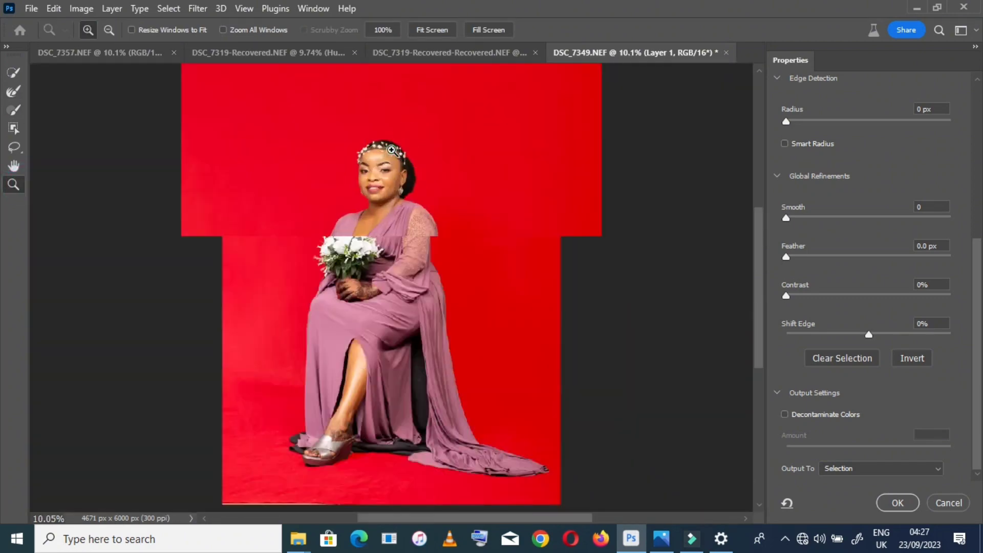
left_click(392, 150)
left_click(389, 153)
left_click(387, 155)
left_click(383, 158)
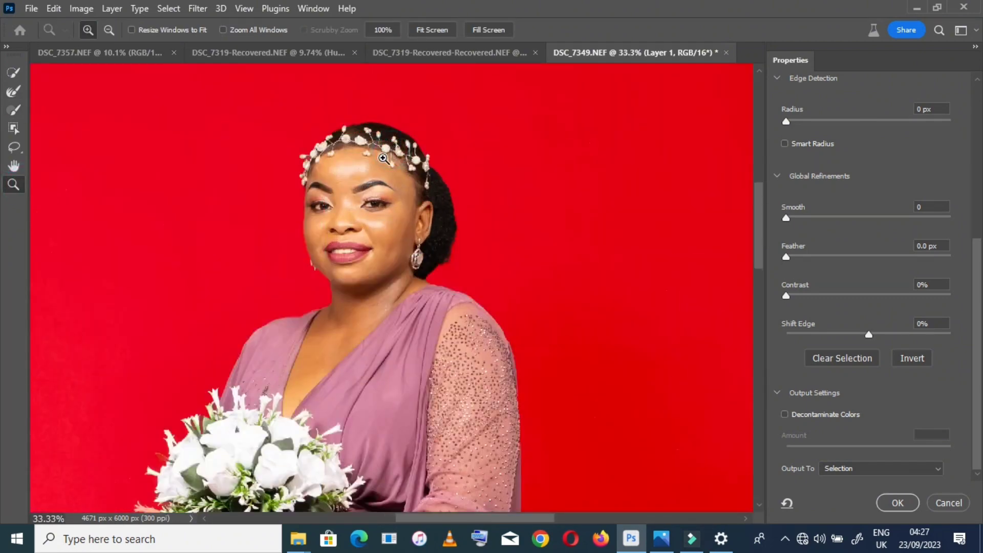
left_click(384, 159)
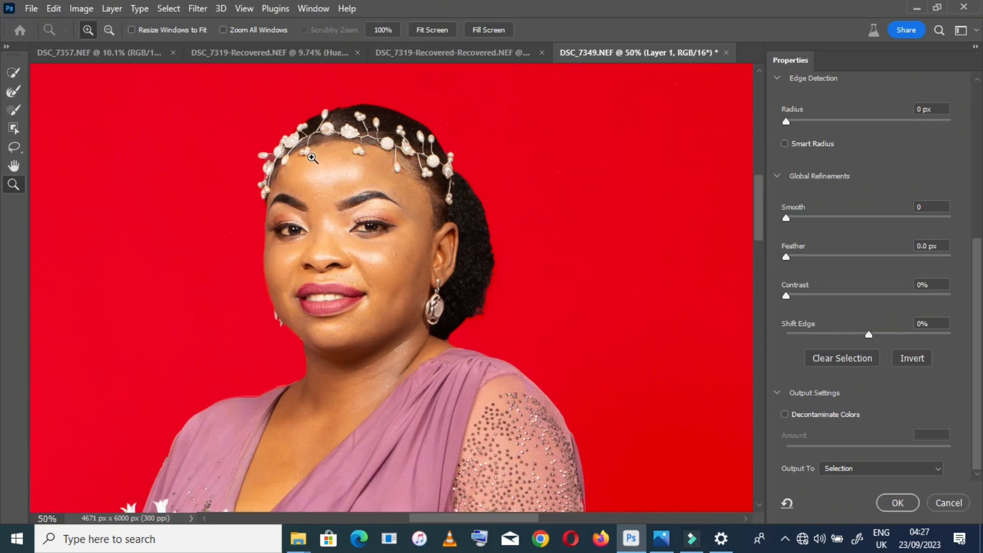
left_click(14, 93)
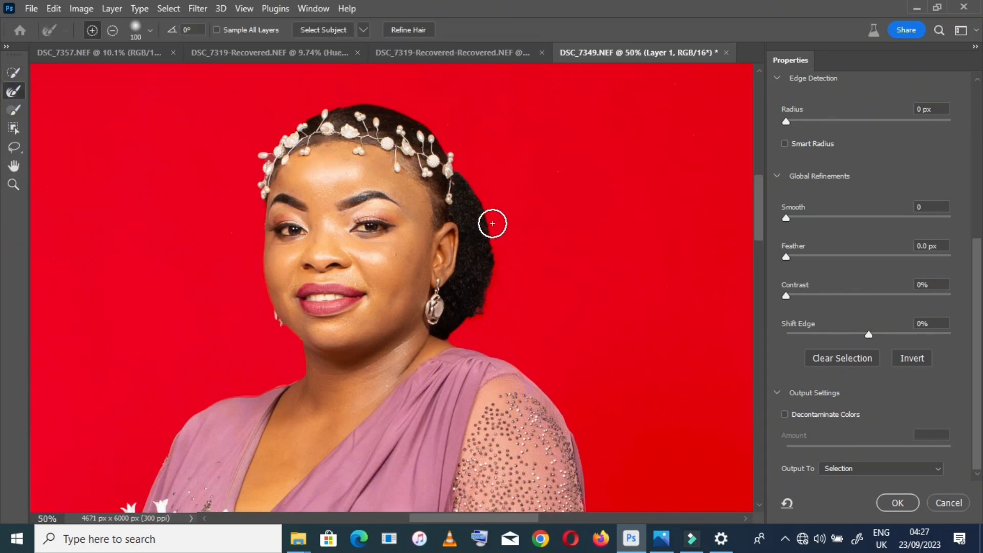
left_click_drag(501, 259, 476, 328)
Step: Set the Select and Mask output to New Layer with Layer Mask
scroll(389, 286, "down", 1)
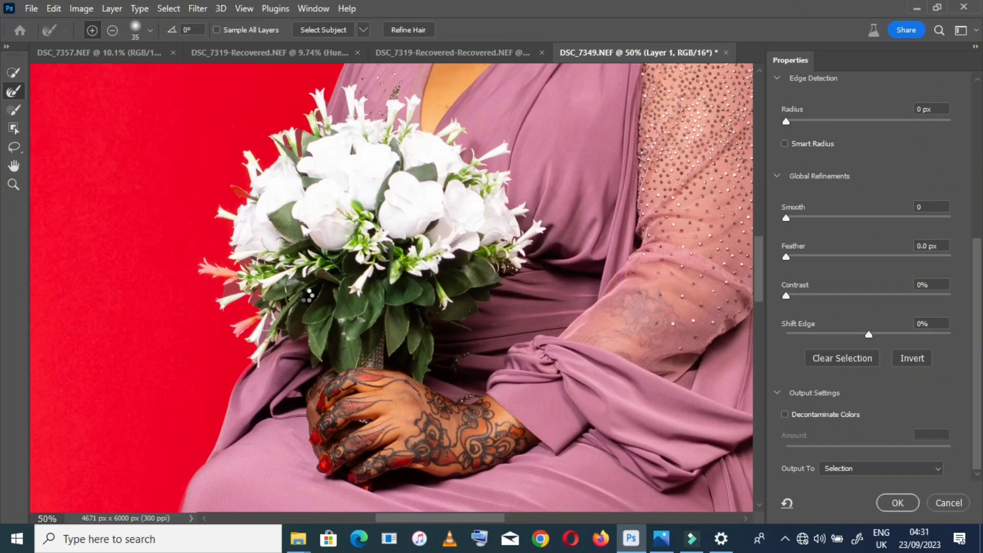
scroll(307, 300, "down", 4)
scroll(299, 461, "up", 3)
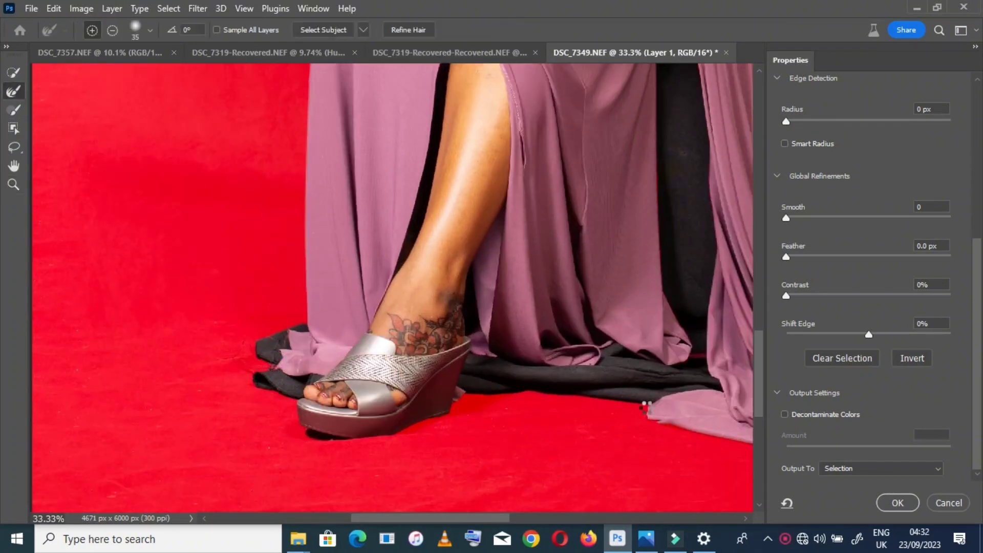
left_click(14, 184)
scroll(491, 465, "down", 3)
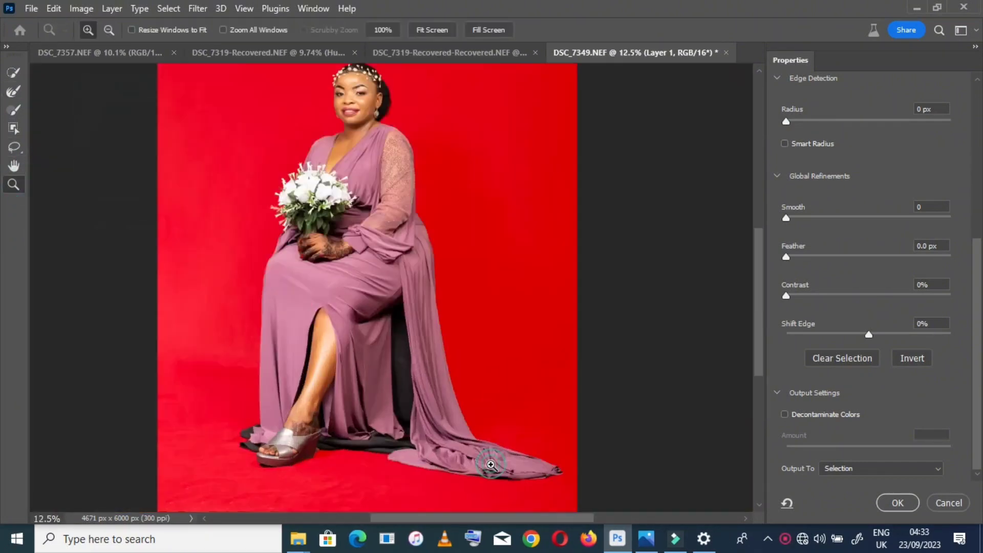
left_click(491, 464)
left_click(880, 468)
left_click(850, 502)
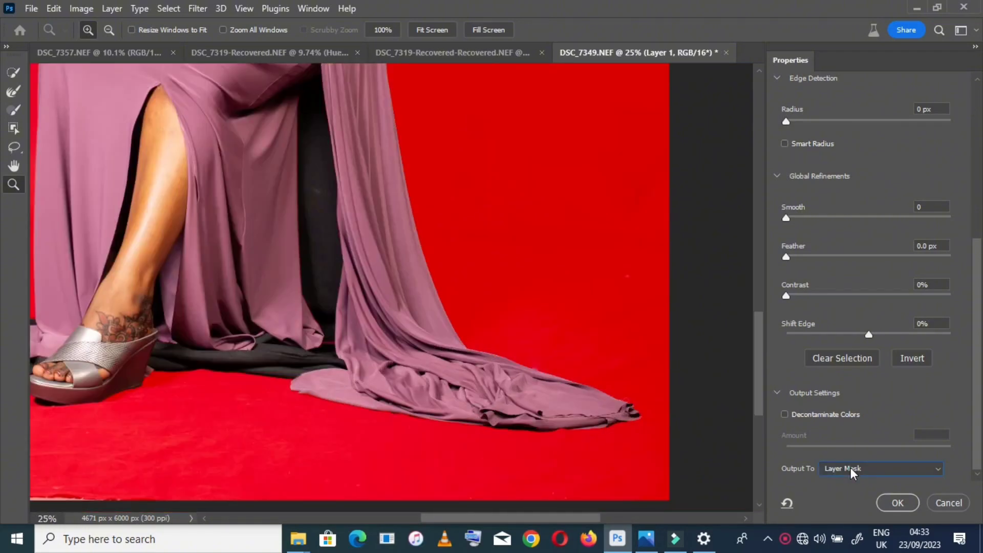
Step: Apply the refinement to create the masked Layer 1 copy, then show and select Layer 1
left_click(895, 502)
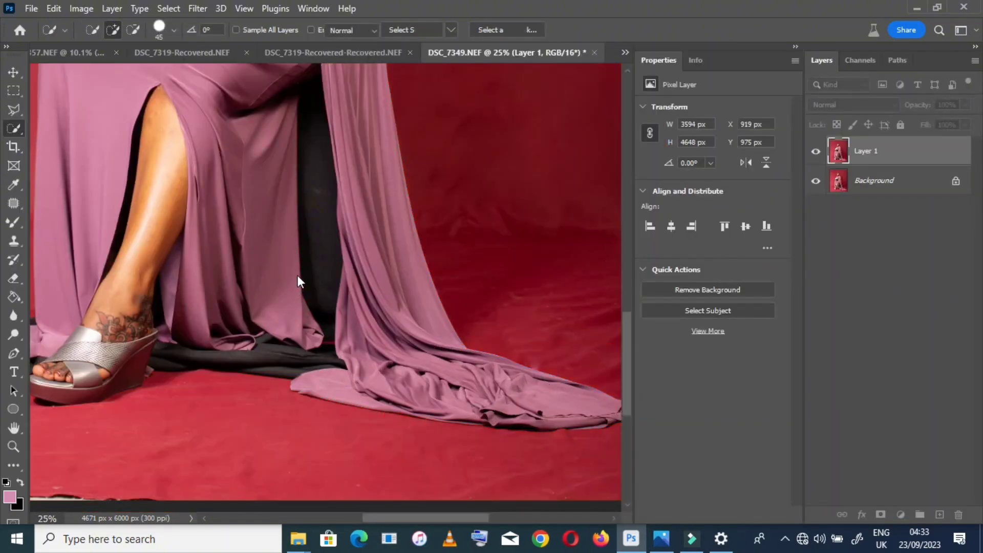
double_click(14, 428)
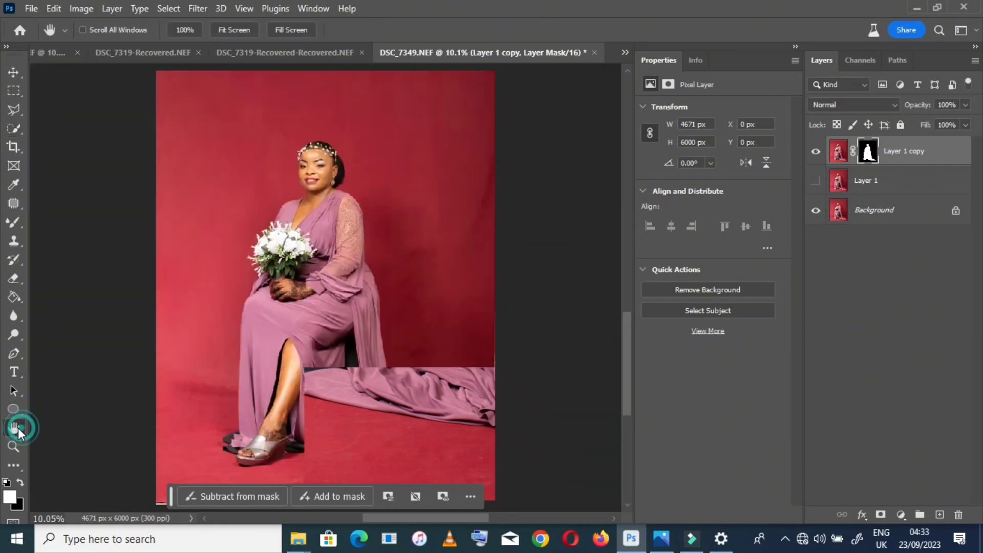
left_click(814, 182)
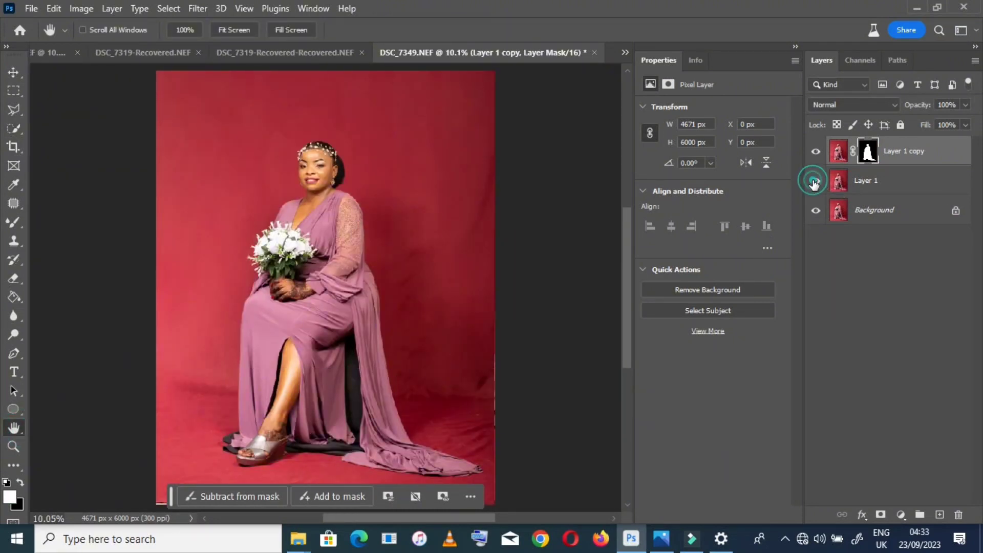
left_click(913, 185)
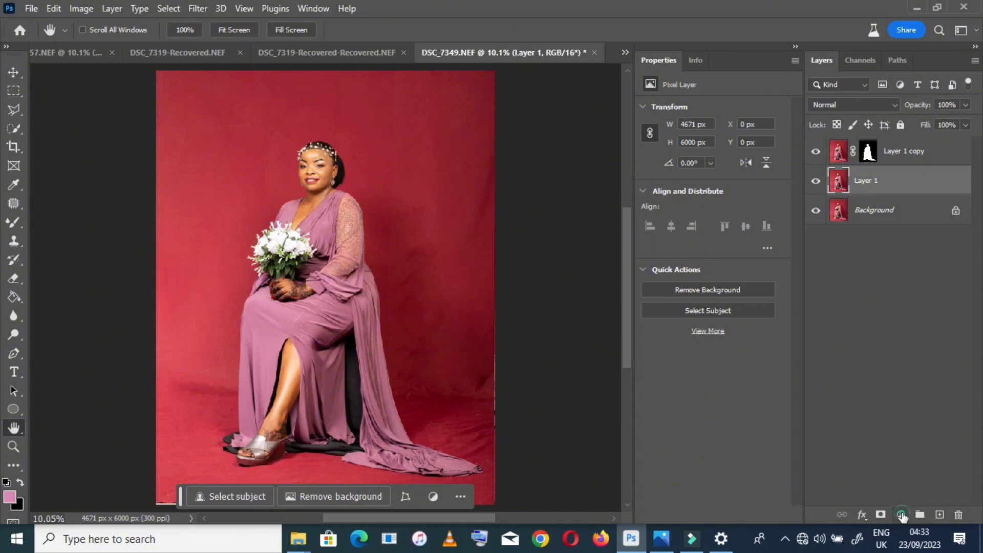
Step: Add a Hue/Saturation layer with Reds saturation at -100, then bring up the OVERLAYS folder window
left_click(901, 515)
left_click(916, 373)
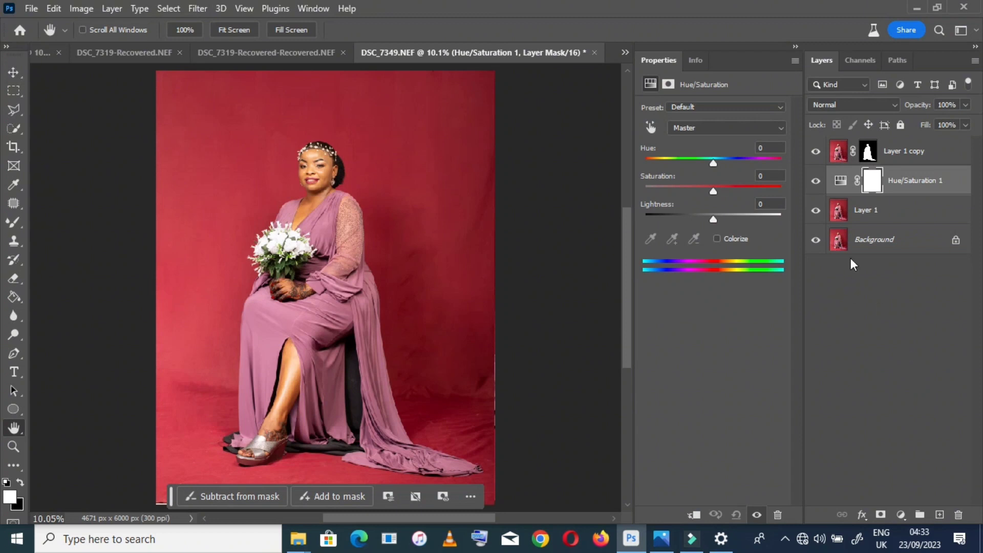
left_click(682, 130)
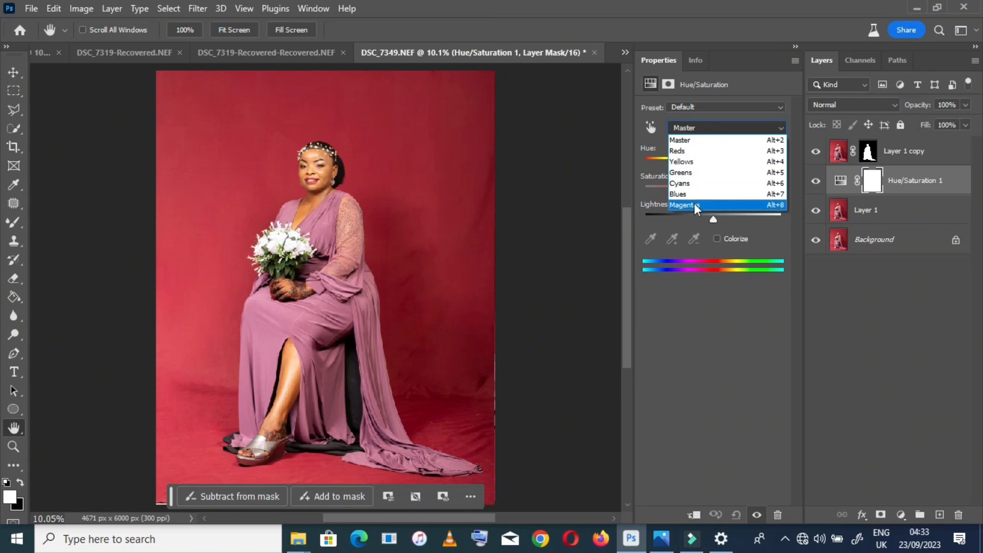
left_click(688, 151)
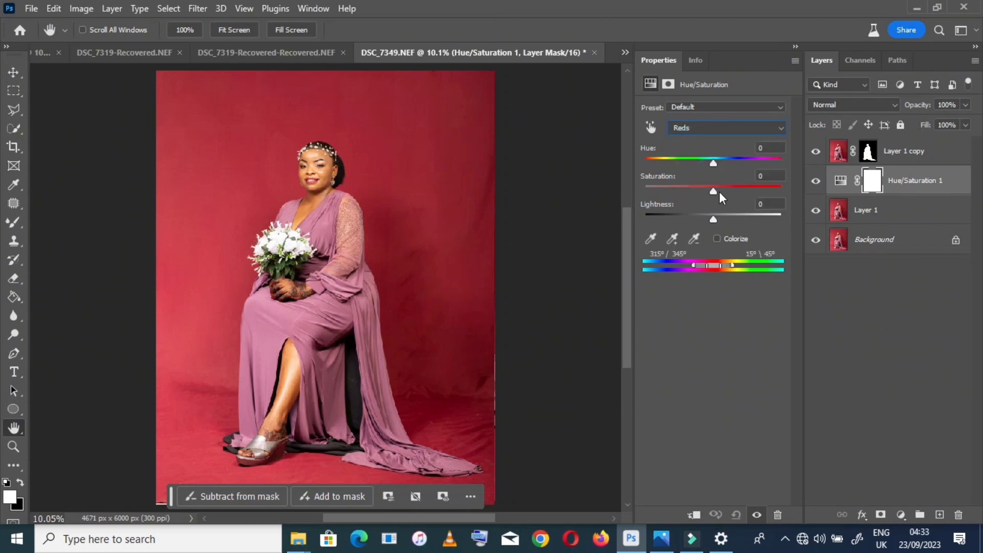
left_click_drag(713, 191, 633, 195)
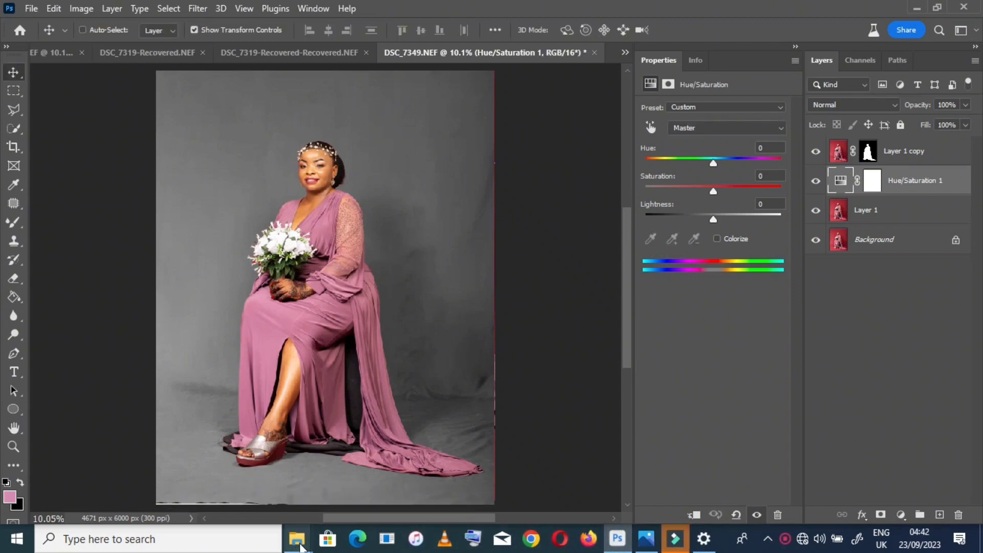
mouse_move(301, 545)
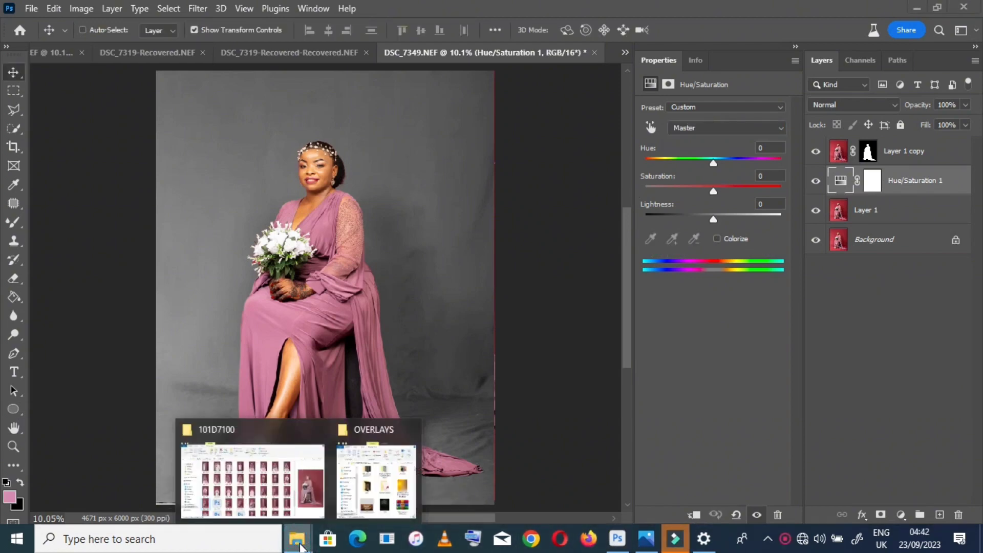
left_click(352, 480)
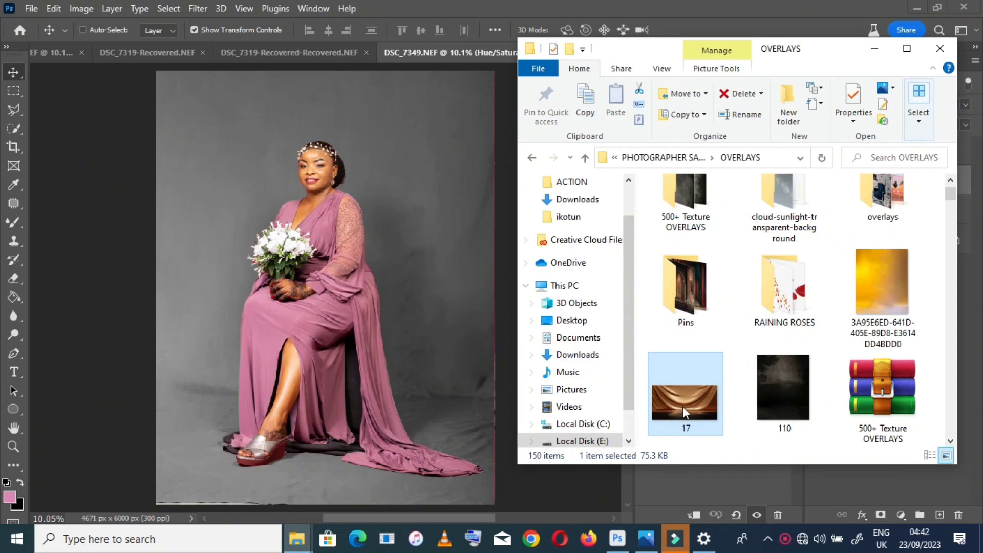
Step: Place overlay image 17 and stretch it up and down to cover the whole canvas
left_click_drag(683, 405, 225, 200)
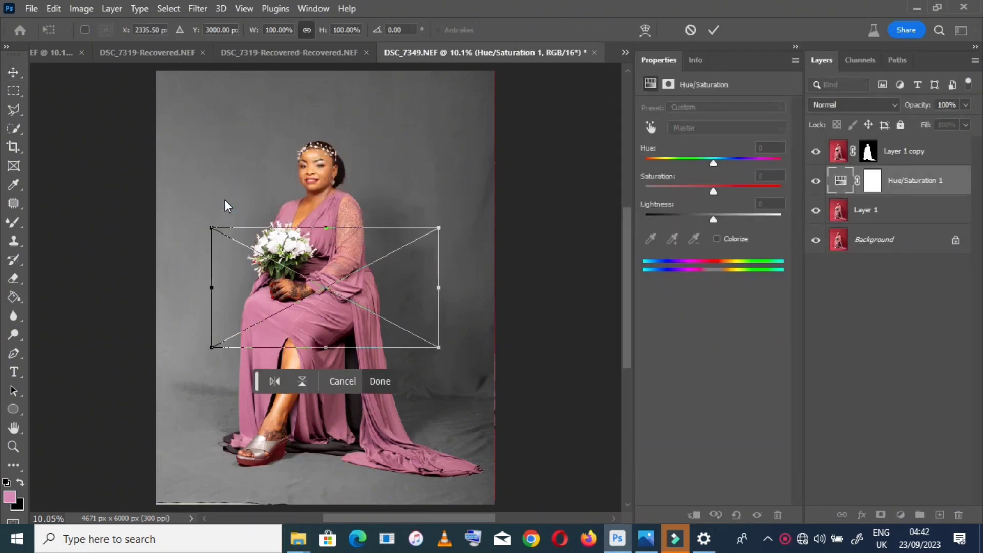
left_click_drag(294, 228, 289, 162)
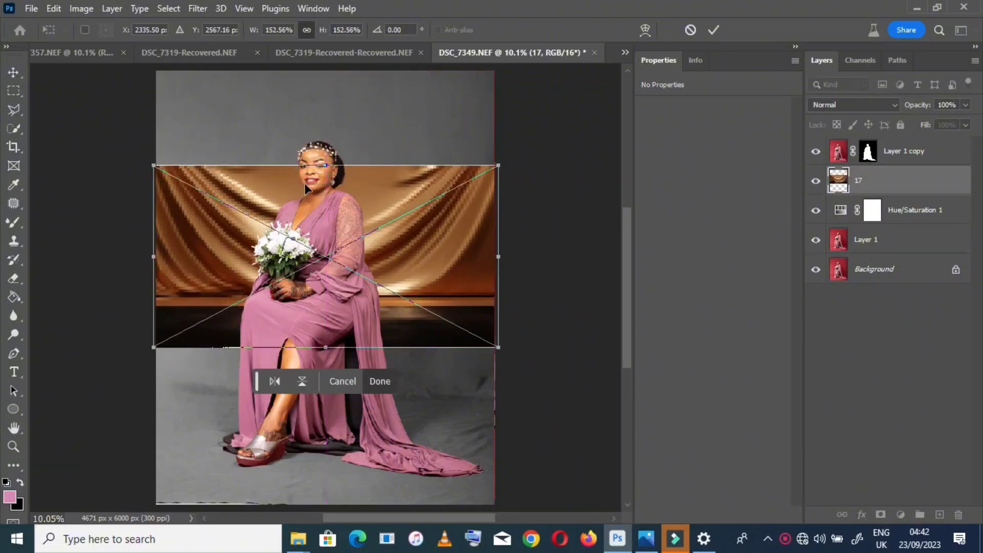
left_click_drag(420, 348, 417, 507)
scroll(441, 189, "up", 2)
scroll(441, 188, "up", 1)
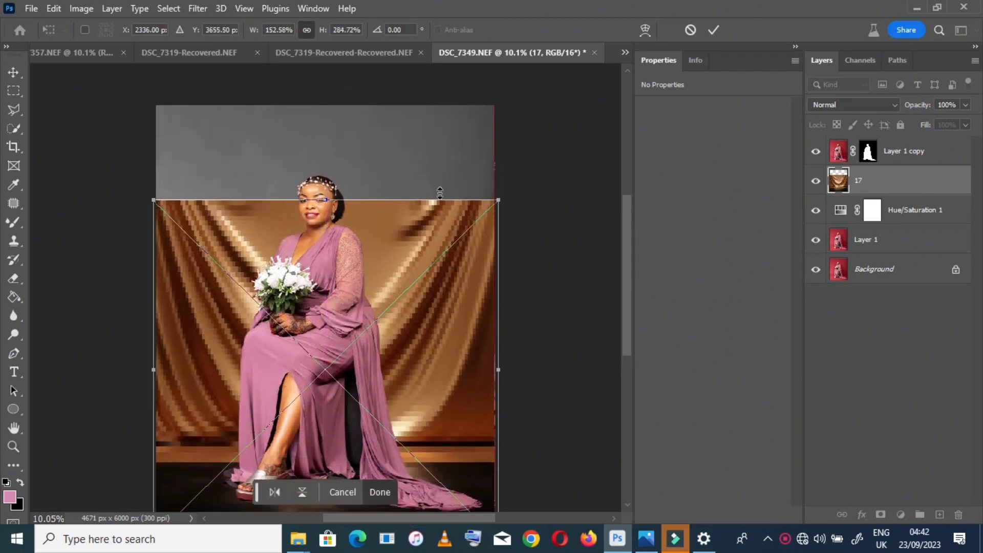
left_click_drag(441, 198, 447, 103)
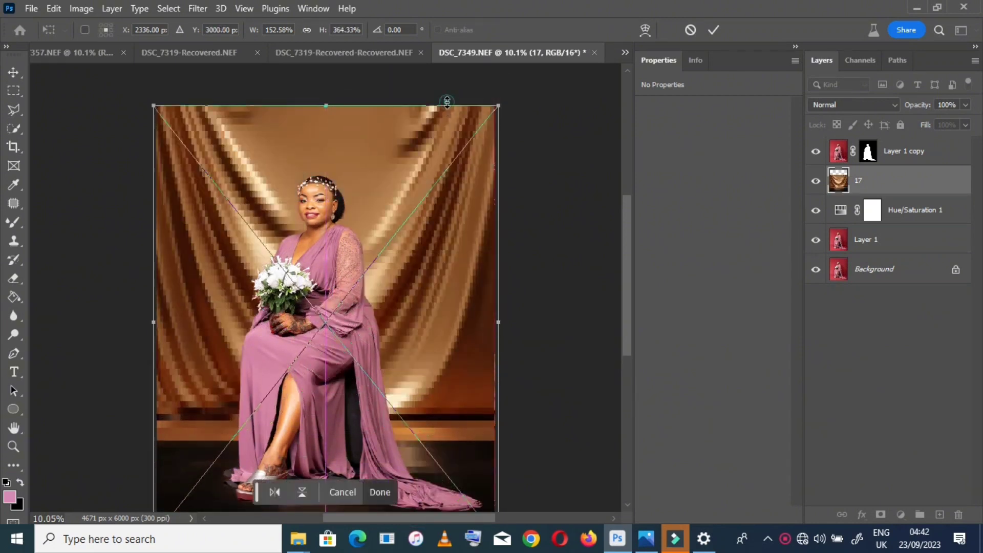
left_click(714, 30)
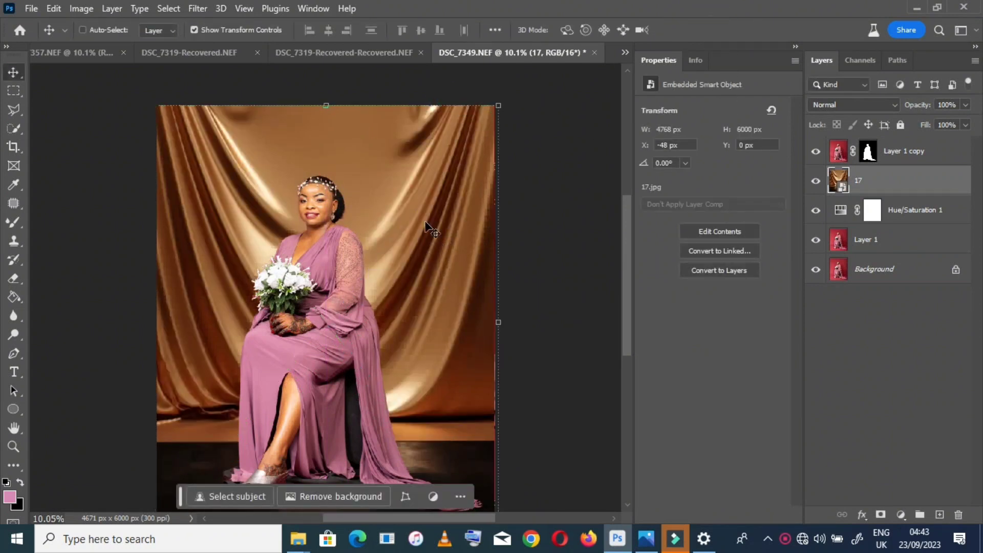
Step: Change layer 17's blend mode to Soft Light
scroll(429, 229, "down", 3)
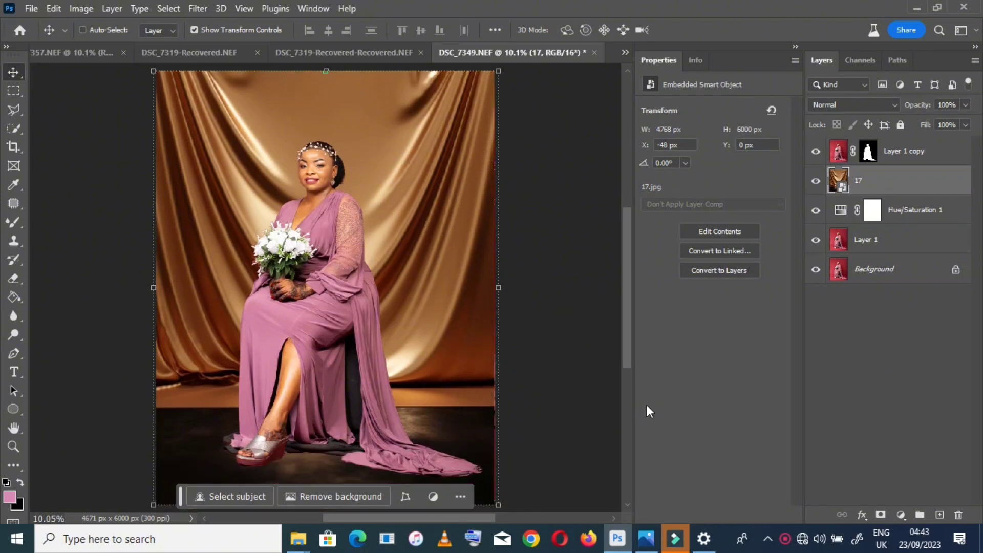
left_click(859, 102)
left_click(858, 102)
left_click(859, 103)
left_click(859, 103)
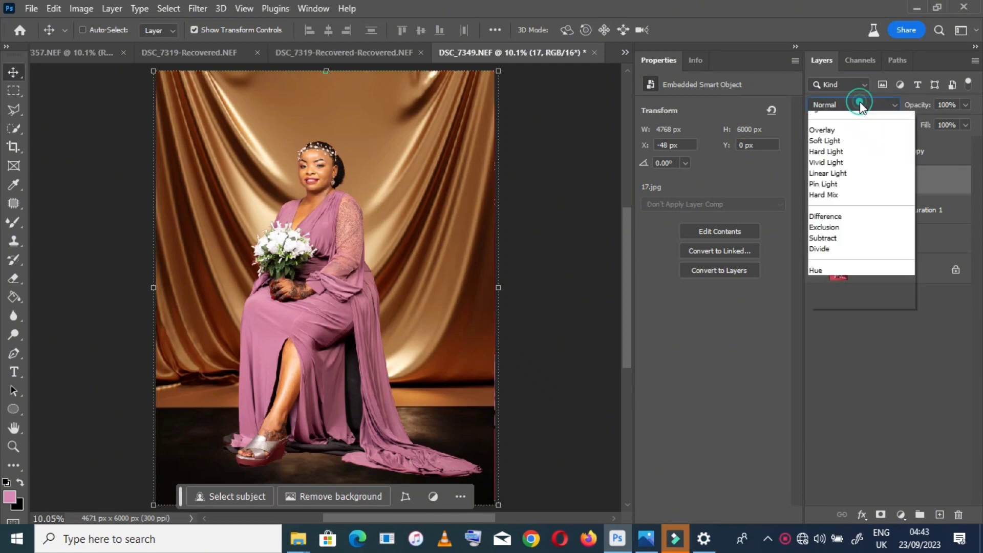
left_click(859, 101)
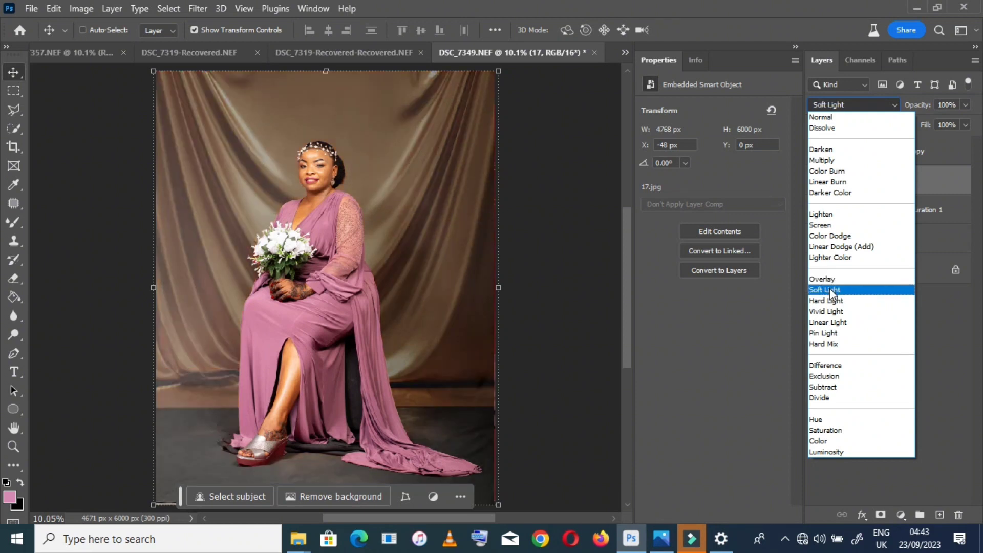
left_click(829, 291)
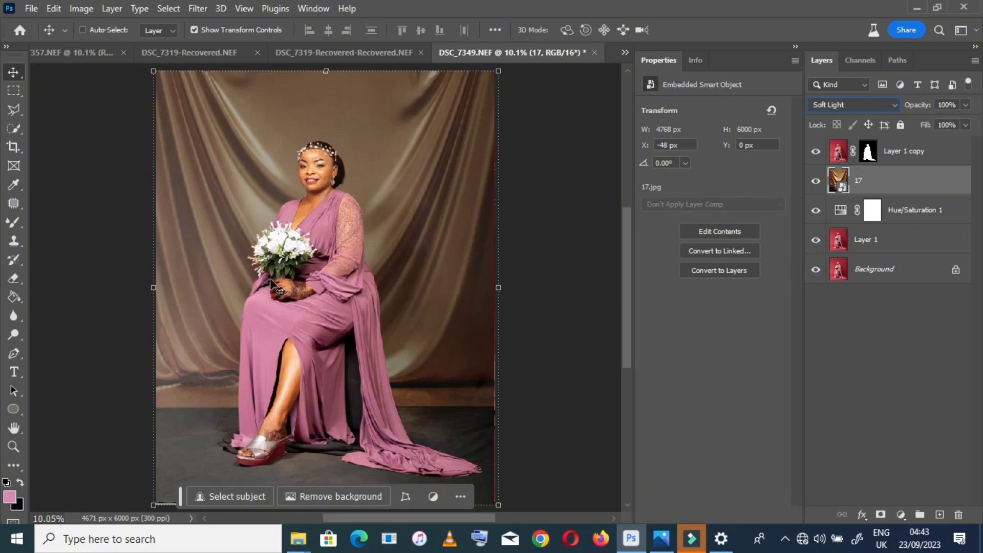
Step: Add Hue/Saturation 2 with Hue -4 and Saturation -57
left_click(900, 514)
left_click(937, 374)
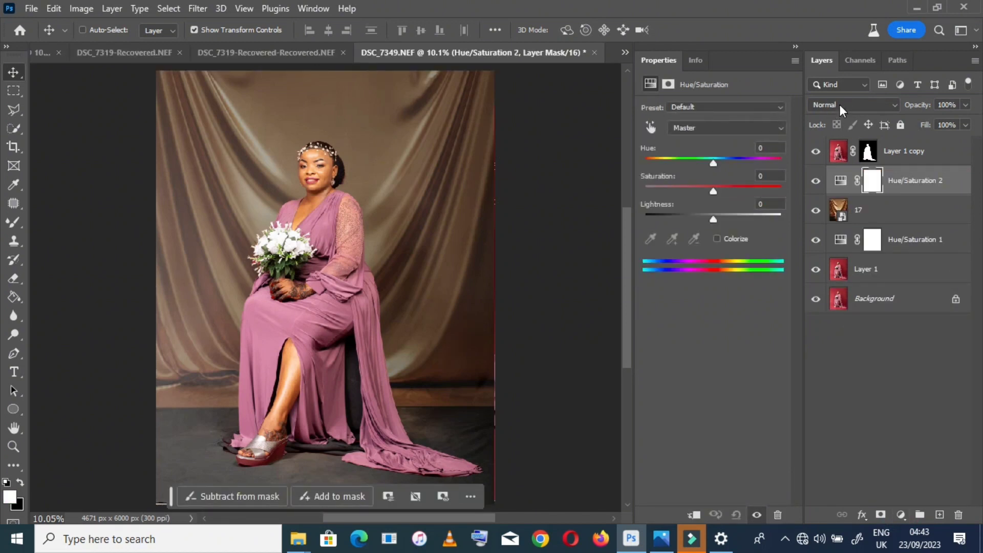
left_click(840, 180)
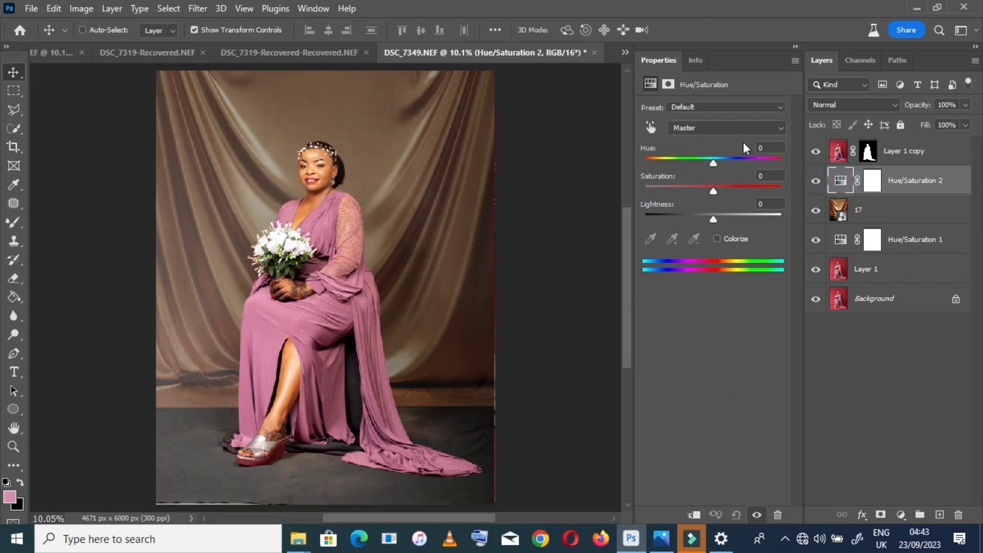
left_click(768, 147)
type("5")
key("BackSpace")
type("0")
left_click_drag(715, 161, 677, 186)
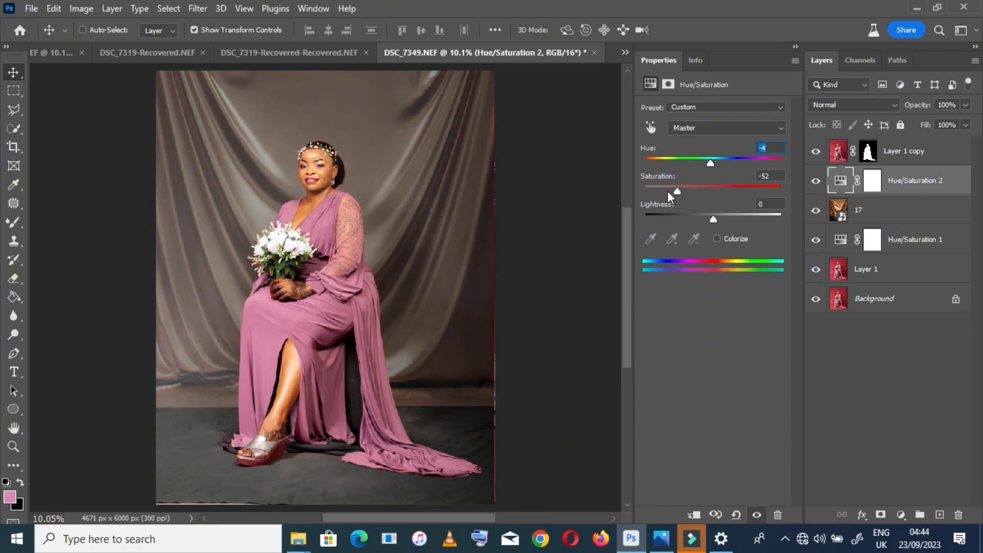
left_click_drag(676, 188, 674, 188)
Step: Add Hue/Saturation 3 above Layer 1 copy with Reds saturation -100 and an inverted mask
left_click(938, 160)
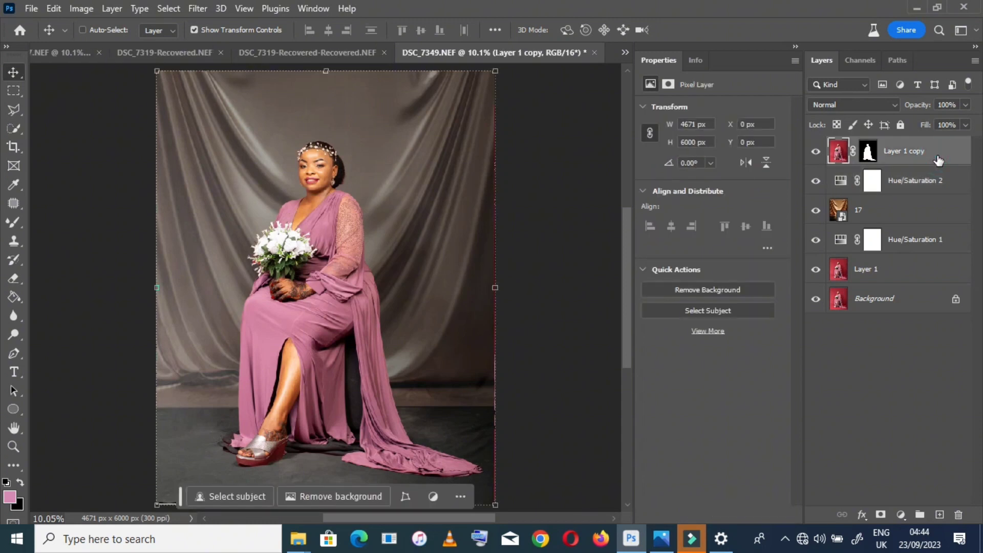
left_click(901, 513)
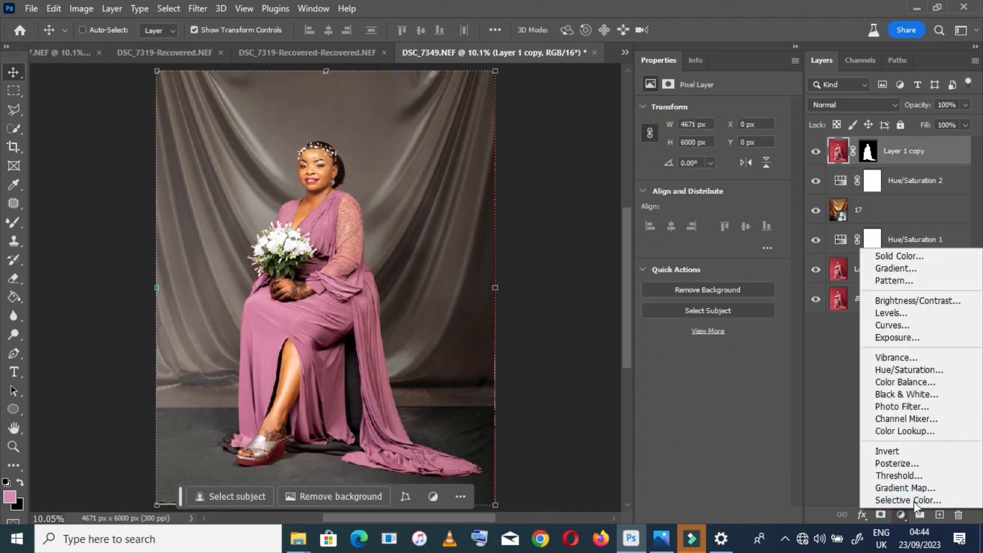
left_click(942, 376)
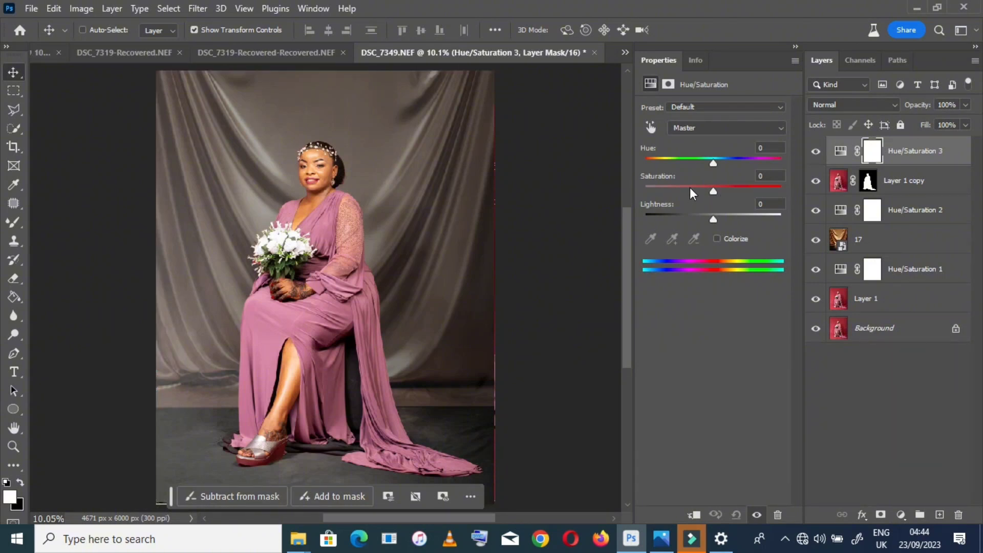
left_click(702, 125)
left_click(692, 140)
left_click_drag(706, 191, 644, 191)
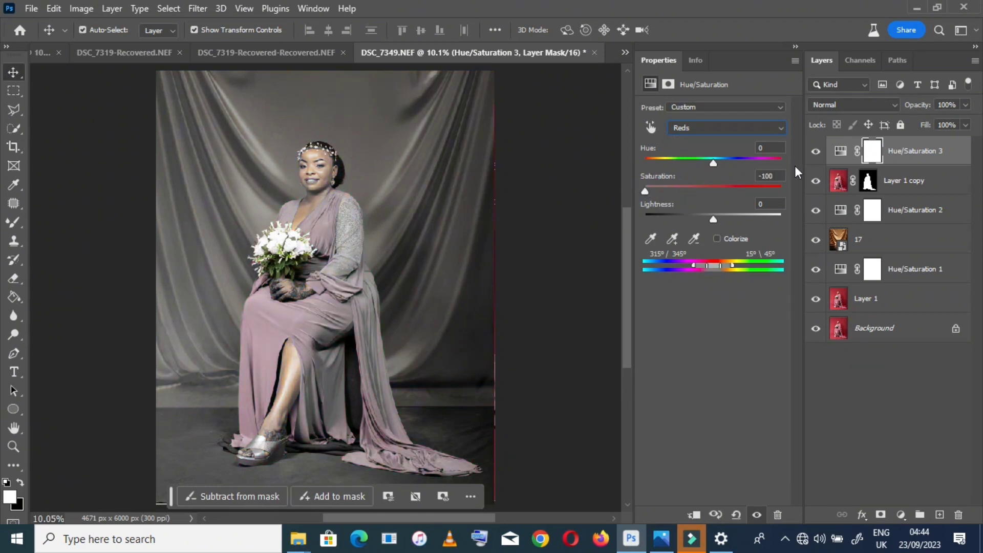
key("ctrl+i")
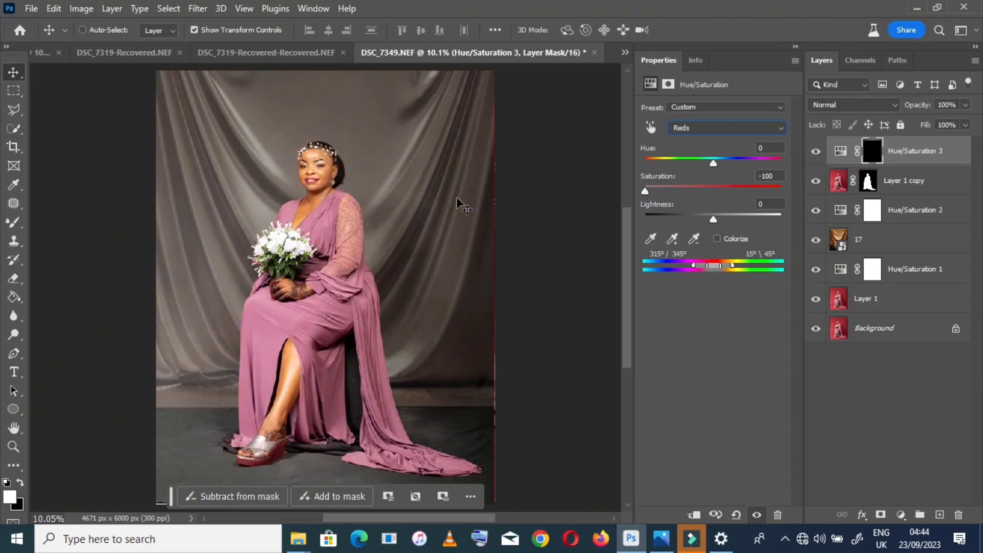
Step: Paint the Hue/Saturation 3 mask around the bride's headpiece
left_click(13, 446)
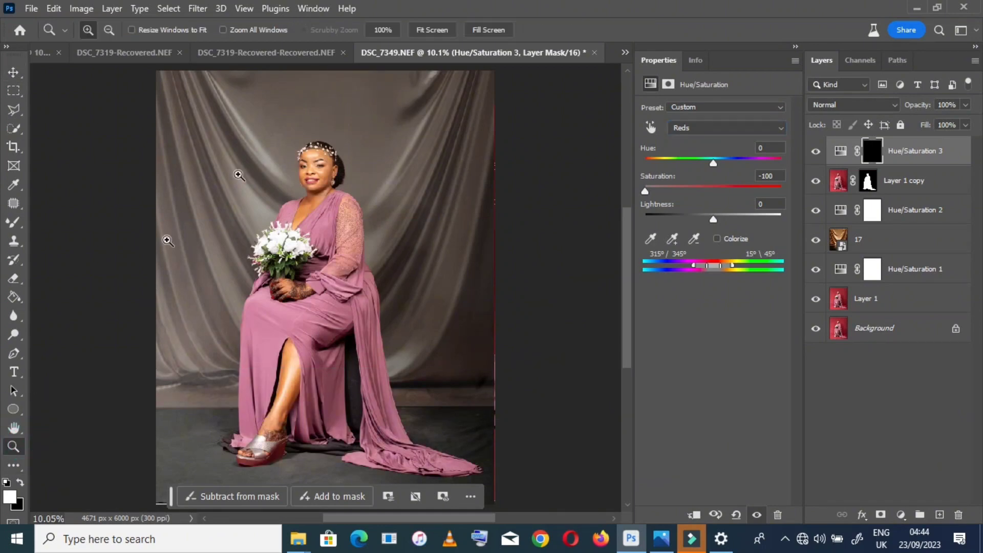
left_click(332, 144)
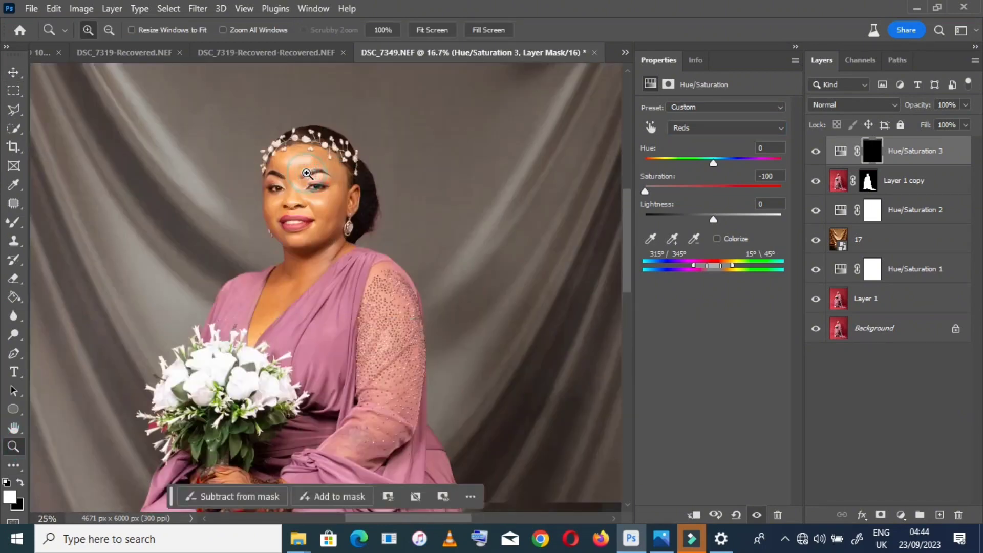
left_click(307, 174)
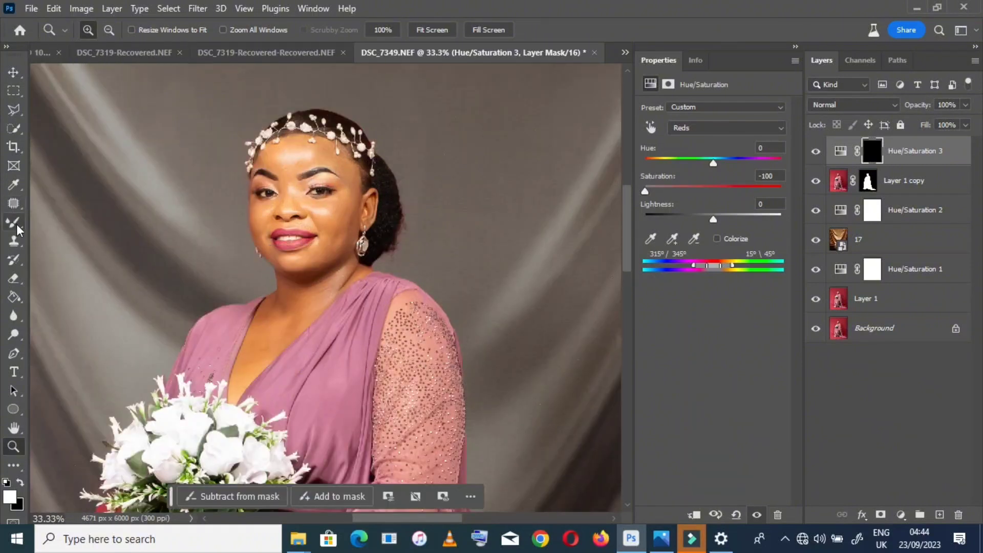
left_click(22, 225)
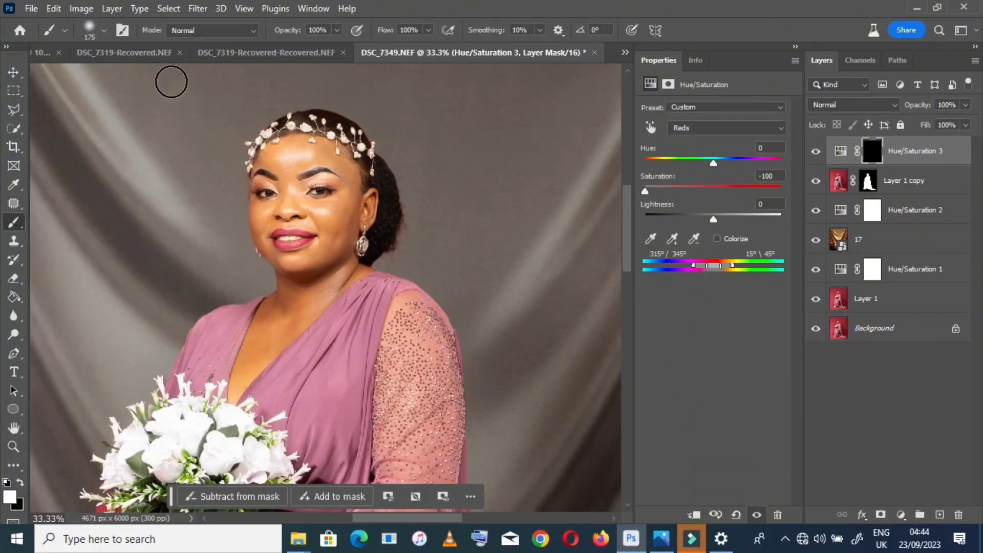
key("bracketleft")
key("bracketleft")
key("bracketleft")
key("bracketleft")
key("bracketleft")
key("bracketleft")
left_click(244, 171)
left_click(244, 163)
key("bracketright")
key("bracketright")
key("bracketright")
key("bracketright")
left_click(259, 122)
key("bracketleft")
key("bracketleft")
key("bracketleft")
key("bracketleft")
key("bracketleft")
key("bracketleft")
key("ctrl+0")
Step: Paint white on the mask over the shoe heel with a 100 px brush to remove its red tint
left_click(258, 412, "ctrl")
key("bracketright")
key("bracketright")
key("bracketright")
key("bracketright")
key("bracketright")
key("bracketright")
key("bracketright")
key("bracketright")
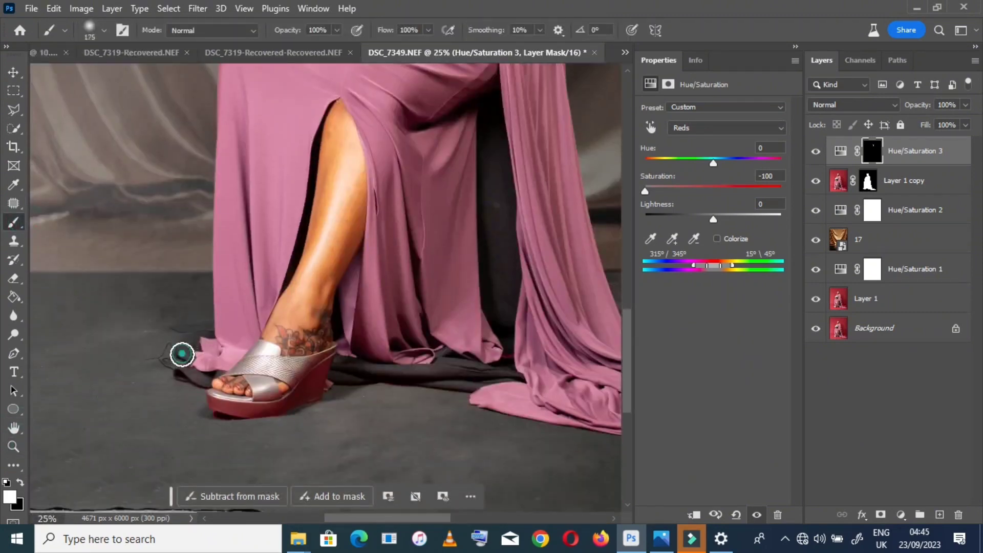
left_click_drag(255, 412, 307, 394)
left_click(20, 481)
left_click(487, 395)
left_click(20, 482)
key("bracketleft")
key("bracketleft")
key("bracketleft")
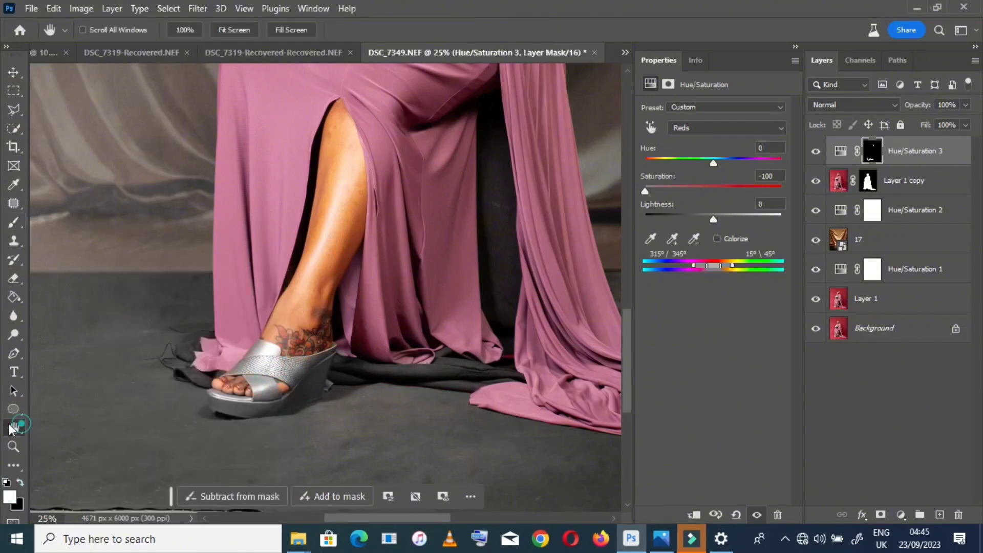
double_click(14, 427)
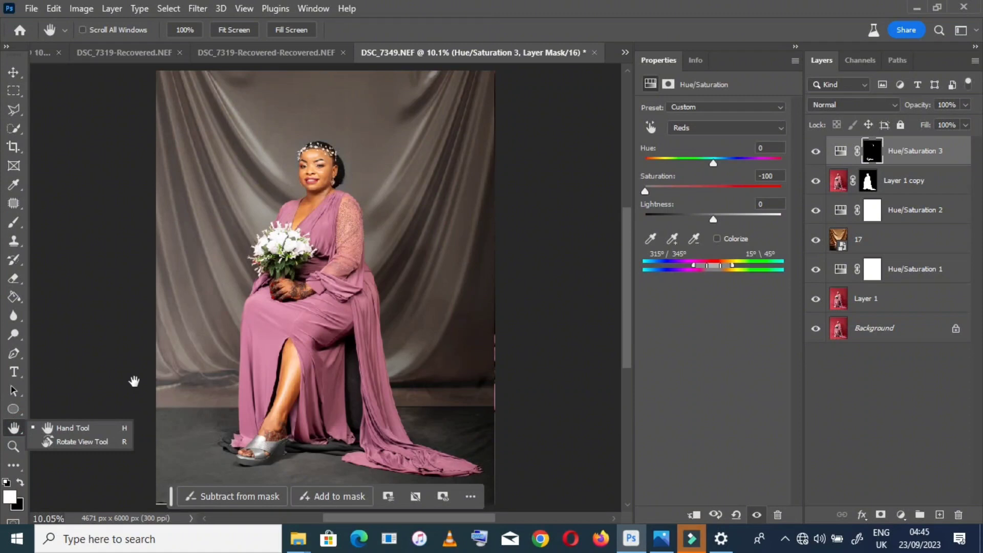
Step: Toggle Hue/Saturation 3's visibility to compare the shoes before and after
left_click(817, 152)
left_click(818, 152)
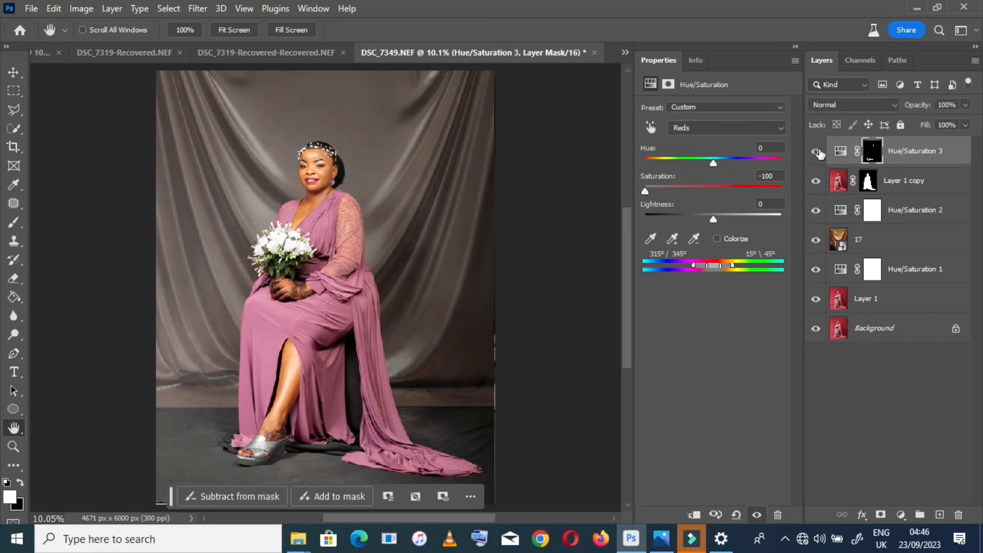
left_click(816, 152)
left_click(816, 152)
left_click(817, 152)
Step: Apply a Tilt-Shift blur to layer 17 and move its focus band down to the floor
left_click(891, 244)
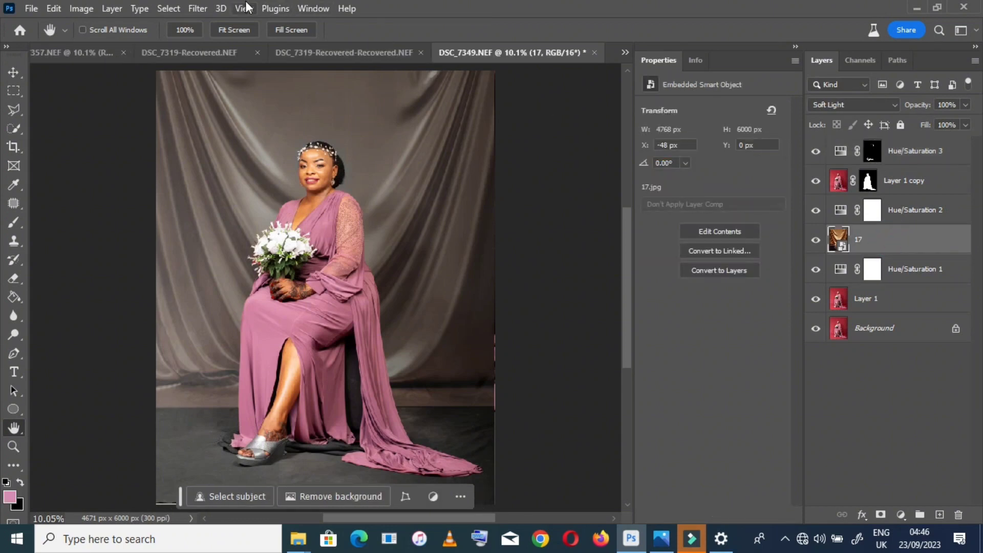
left_click(202, 8)
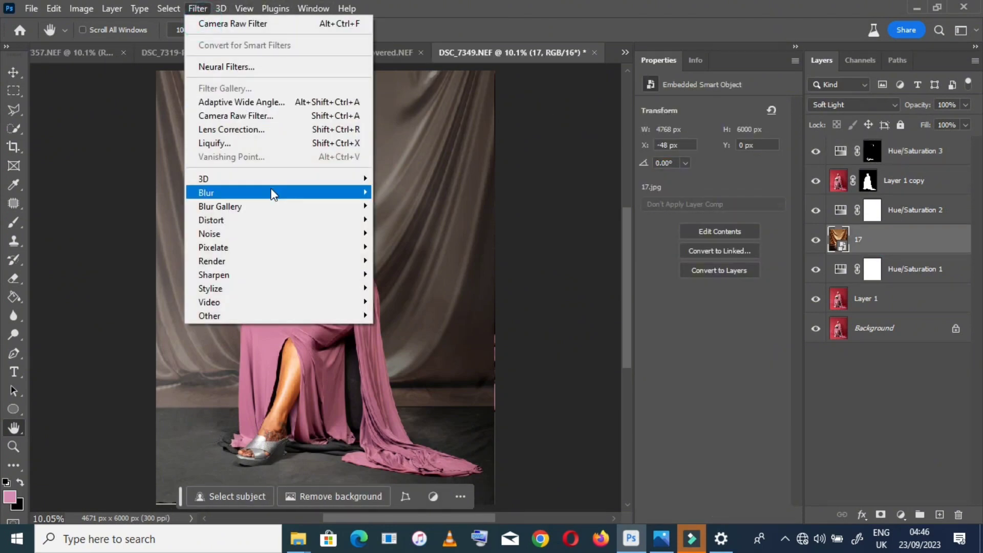
mouse_move(274, 202)
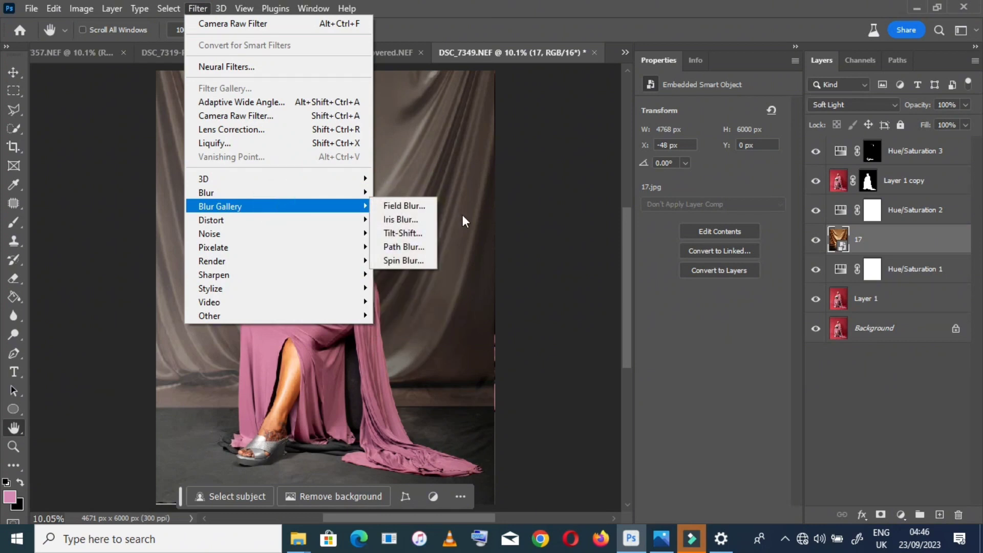
left_click(417, 233)
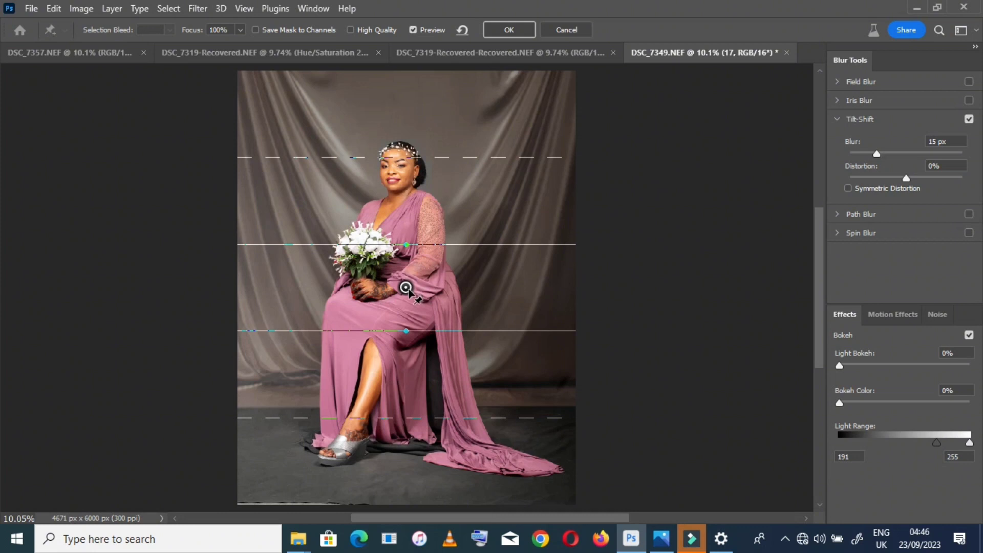
left_click_drag(406, 287, 406, 395)
mouse_move(414, 465)
left_mouse_down()
mouse_move(406, 458)
mouse_move(407, 477)
left_mouse_up()
left_click(417, 432)
left_click(422, 441)
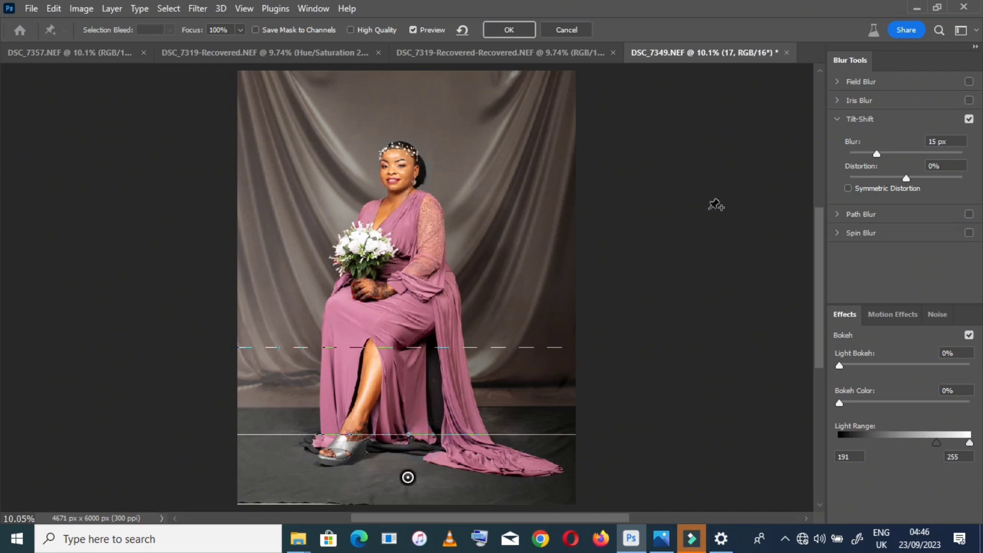
Step: Set the Tilt-Shift blur amount to 79 px and apply it
left_click(895, 155)
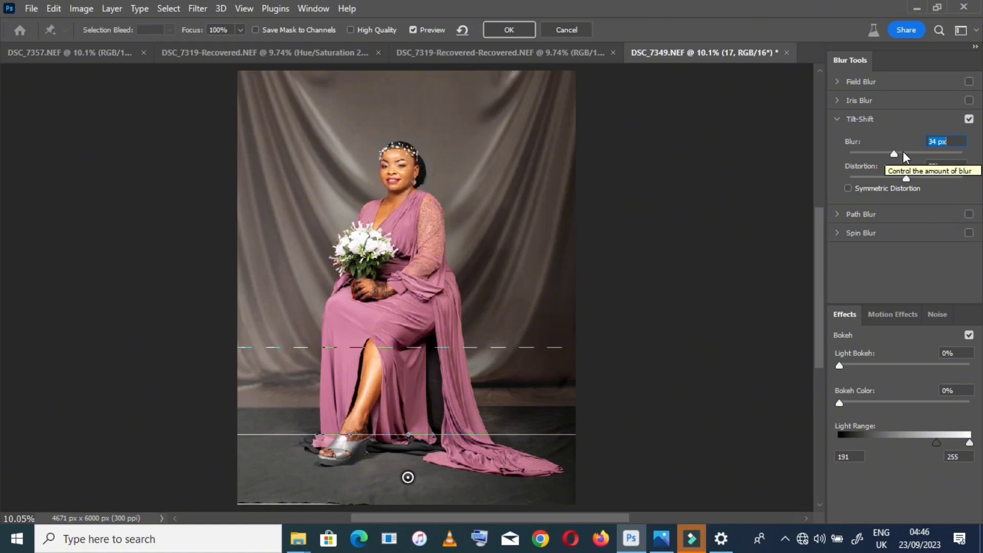
left_click(901, 153)
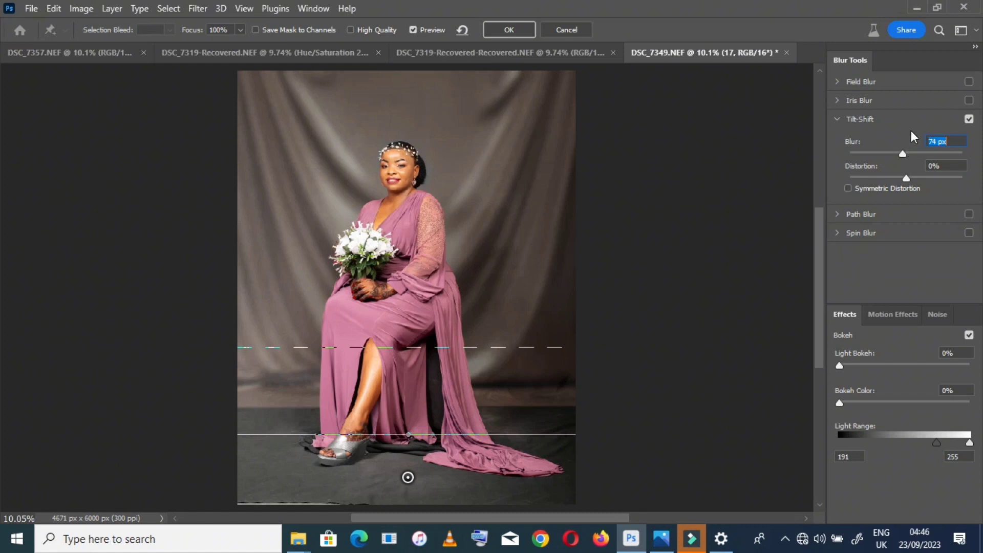
type("79")
left_click(509, 30)
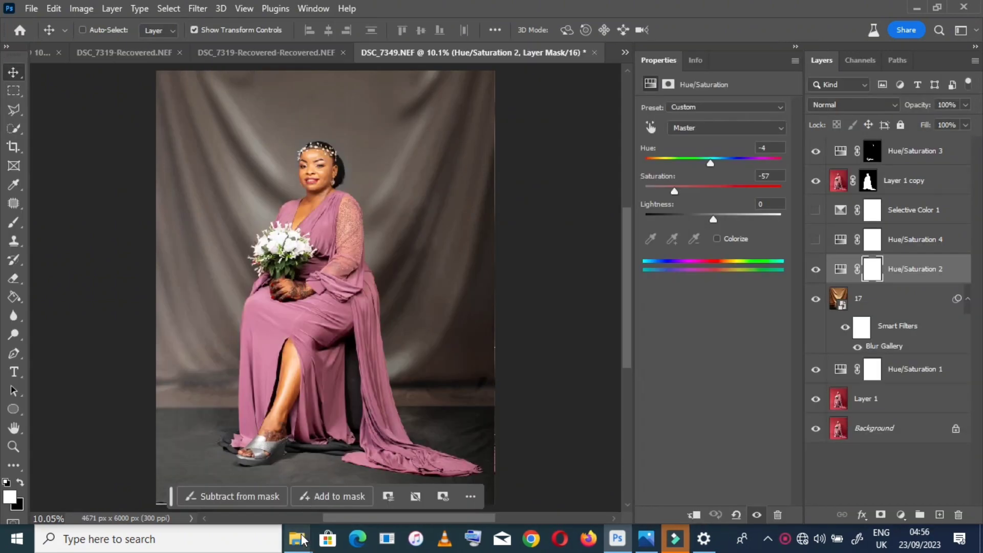
Step: Place Swaroop Creation (16), flip it horizontally, rotate it −118.83° and set it above her head
mouse_move(298, 537)
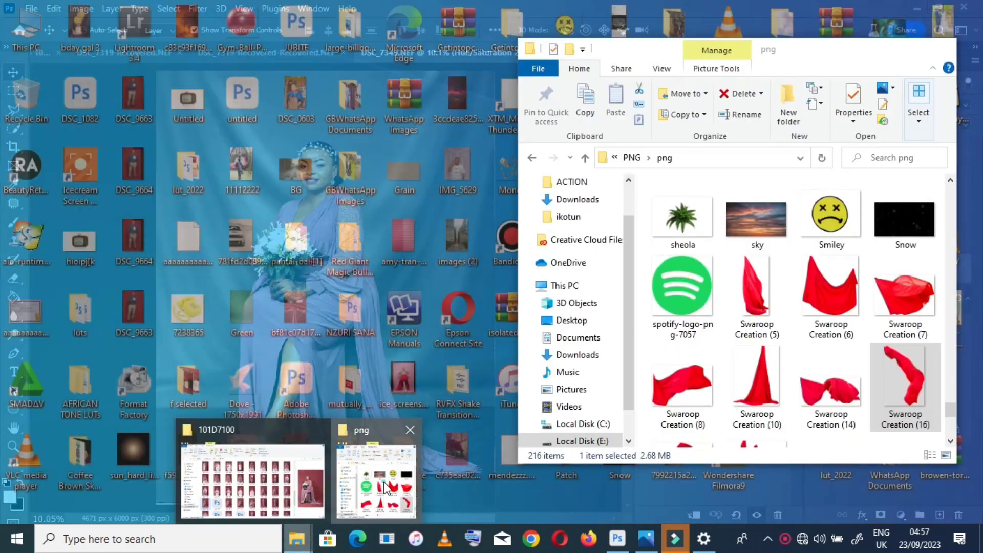
left_click(349, 487)
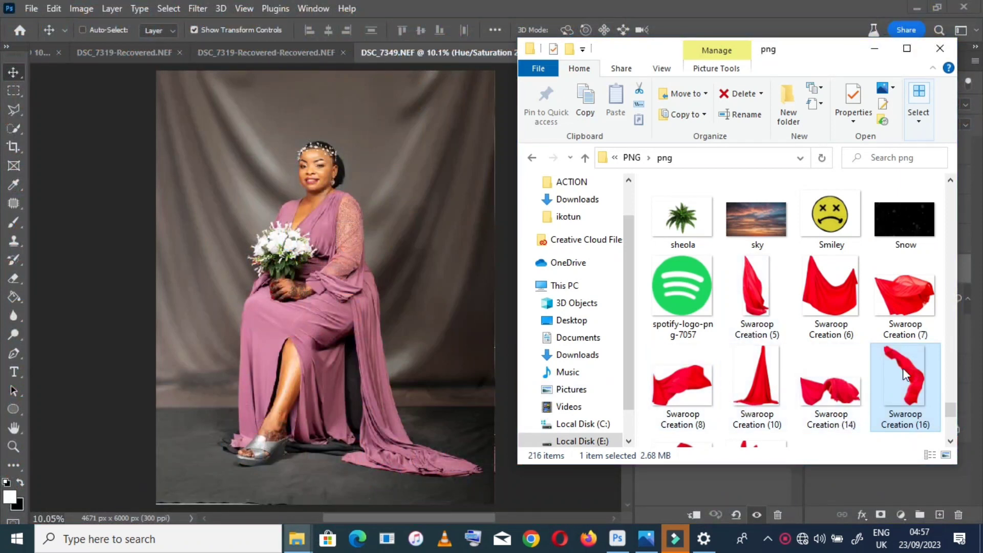
left_click_drag(909, 383, 346, 227)
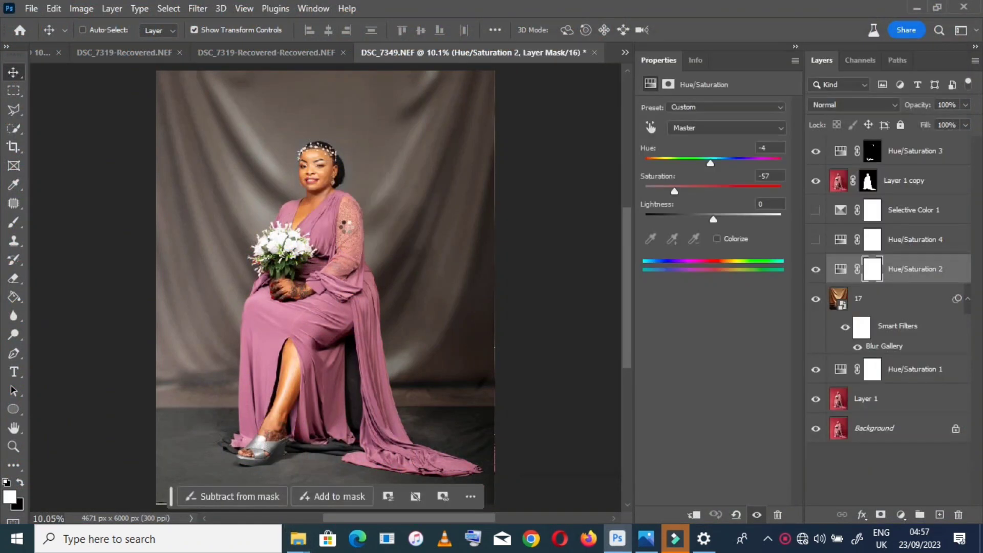
right_click(365, 178)
left_click(425, 442)
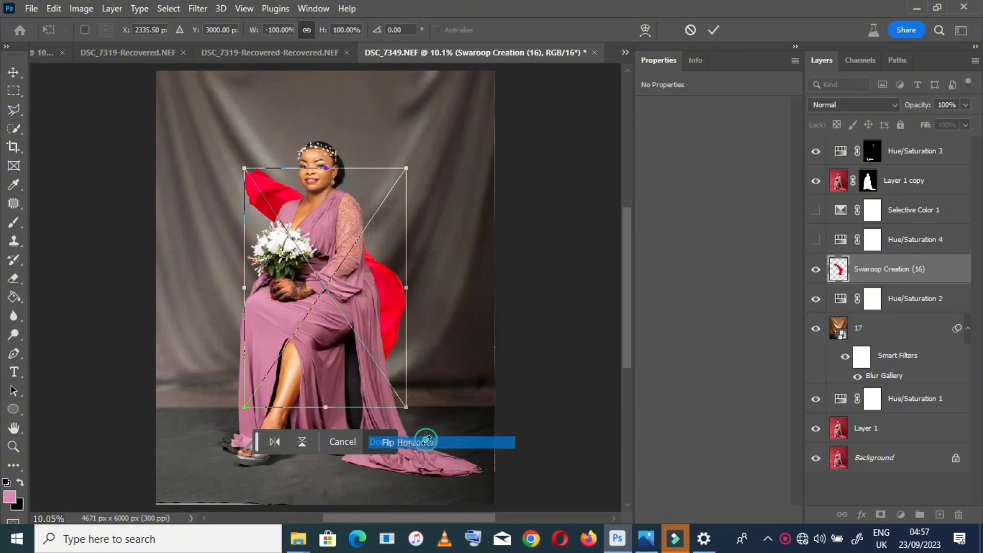
left_click_drag(455, 176, 572, 339)
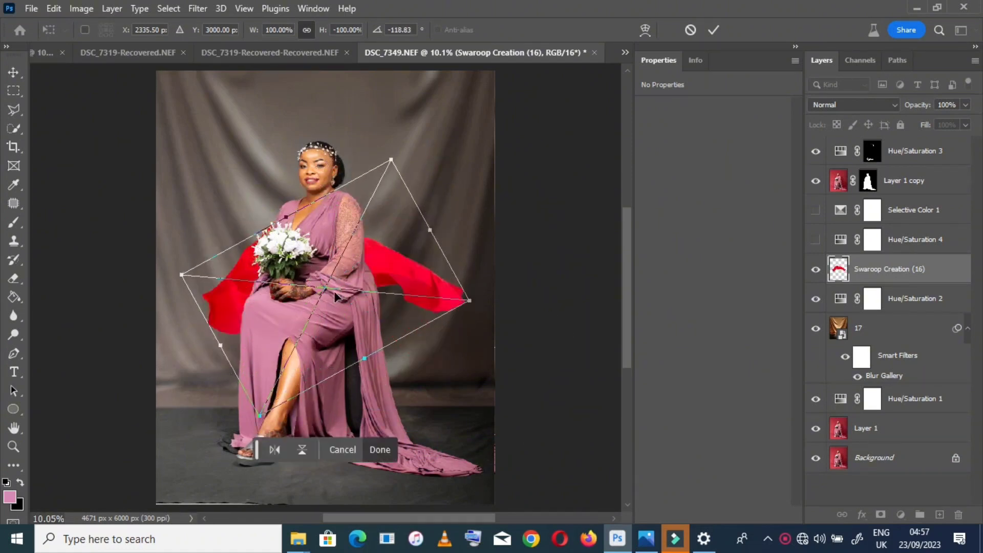
left_click_drag(350, 268, 318, 120)
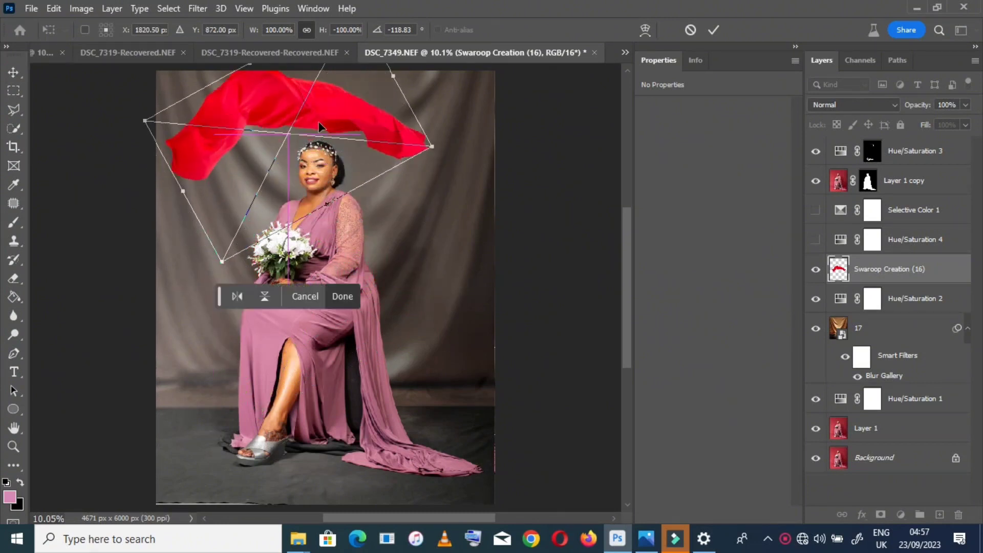
left_click(712, 30)
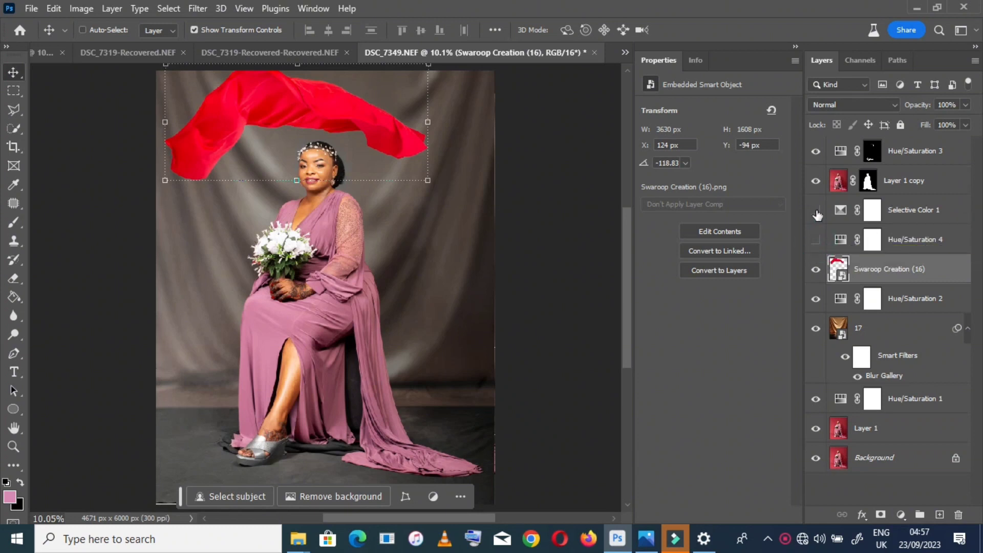
Step: Turn on Hue/Saturation 4 and Selective Color 1 to tint the floating fabric pink
left_click(815, 241)
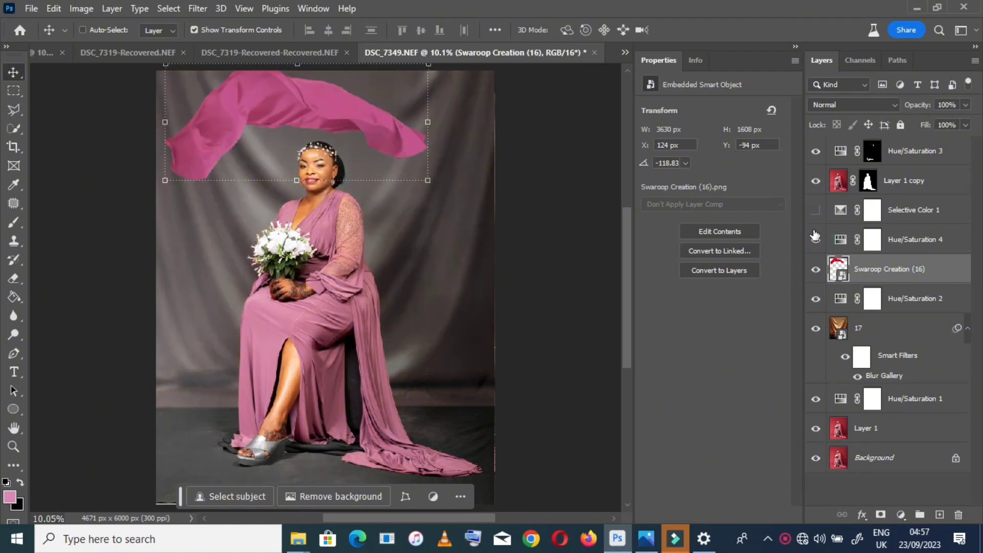
left_click(814, 214)
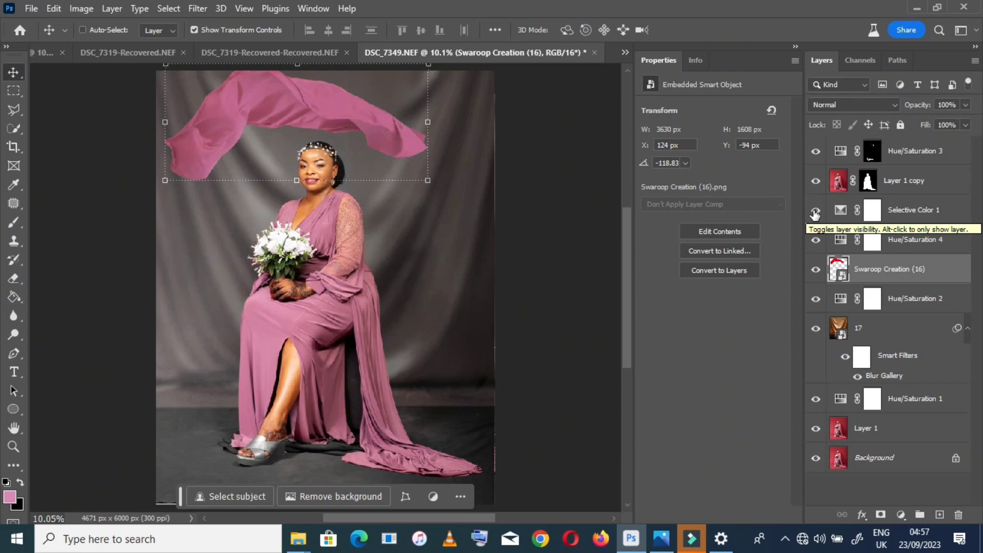
scroll(443, 206, "up", 2)
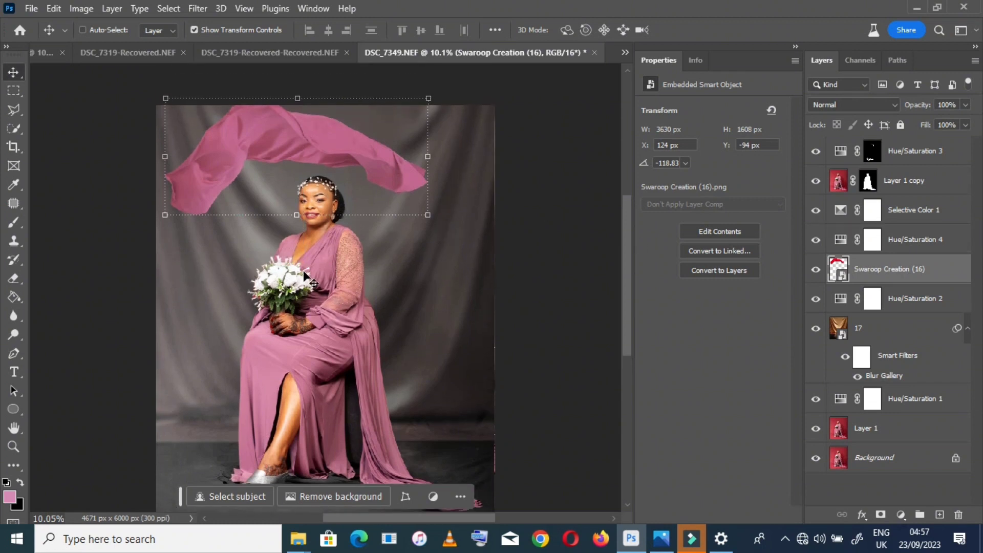
scroll(321, 267, "down", 2)
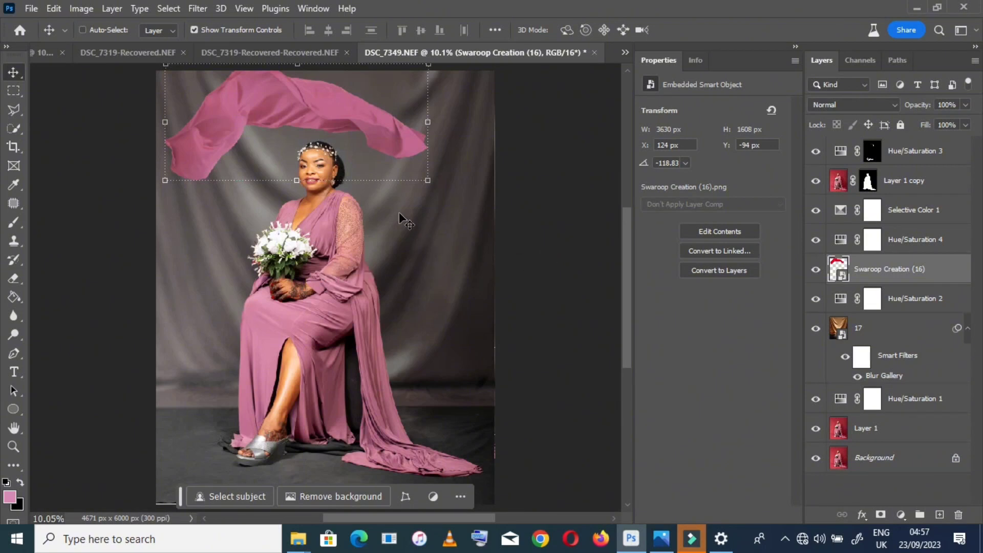
scroll(399, 215, "down", 1)
scroll(402, 220, "up", 1)
Step: Place the Swaroop Creation (6) fabric and position it high on the photo's right side
mouse_move(297, 538)
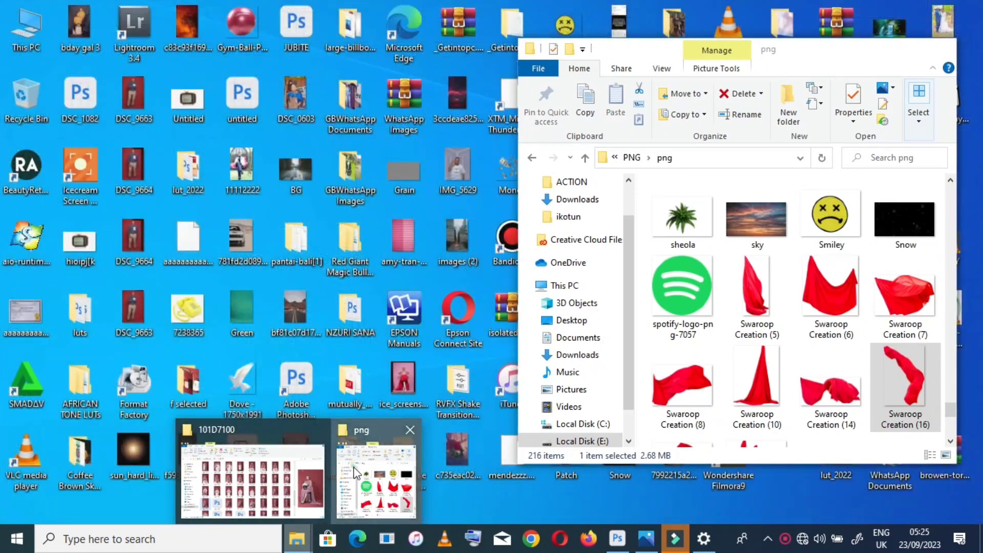
left_click(352, 474)
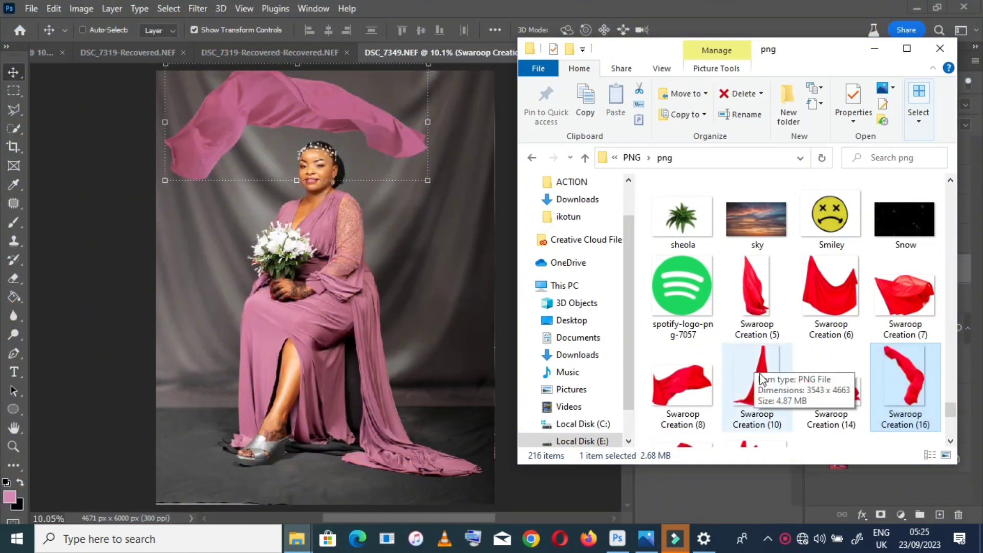
left_click(822, 296)
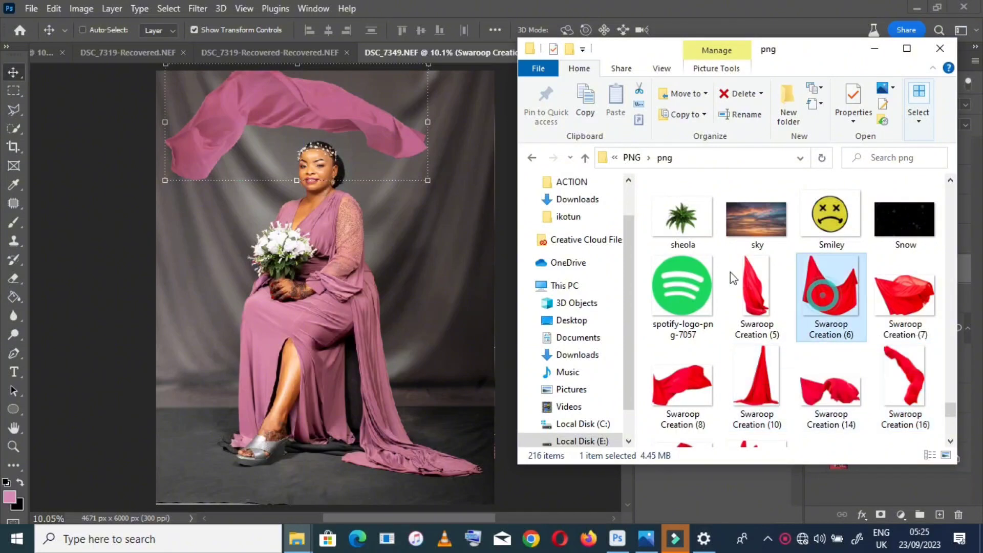
left_click(357, 301)
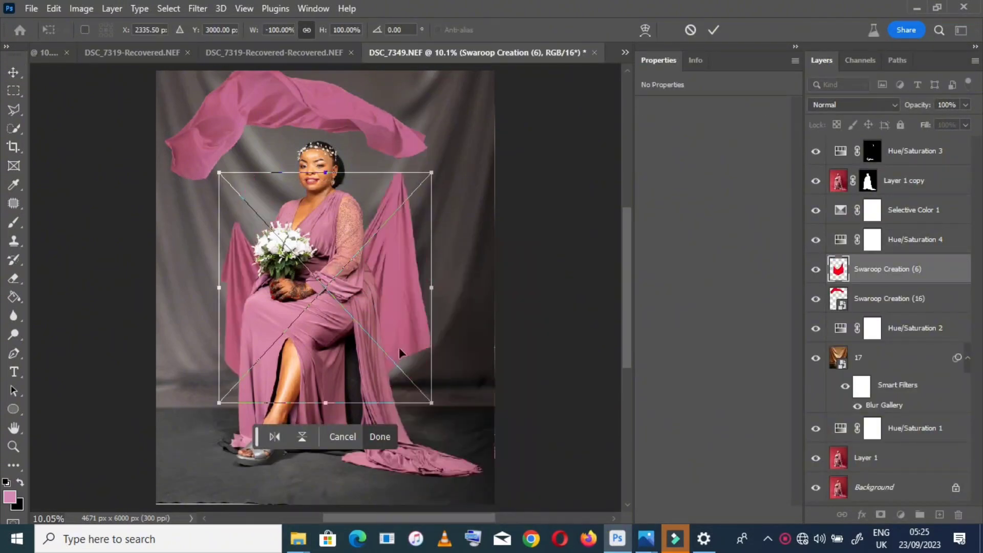
left_click_drag(310, 229, 246, 245)
key("Return")
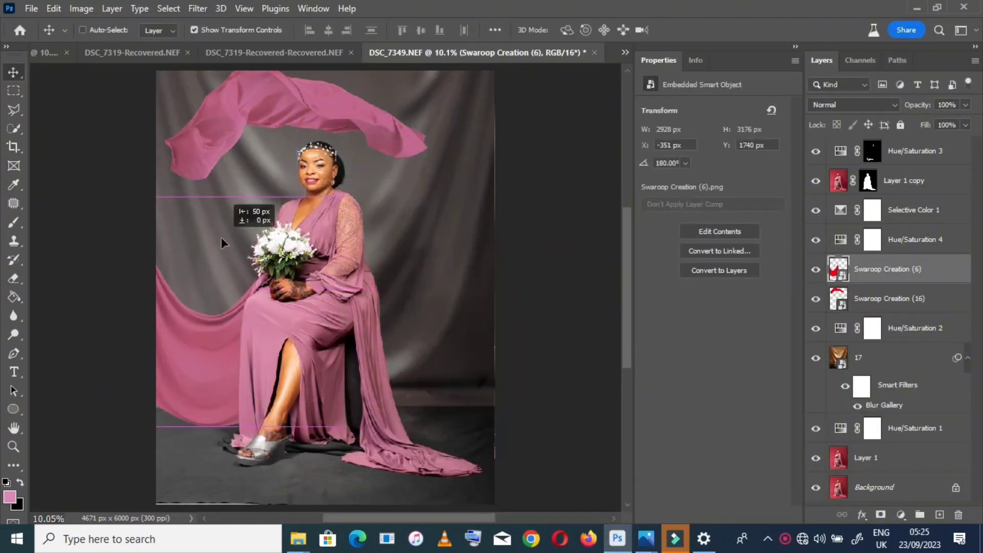
left_click_drag(229, 340, 358, 287)
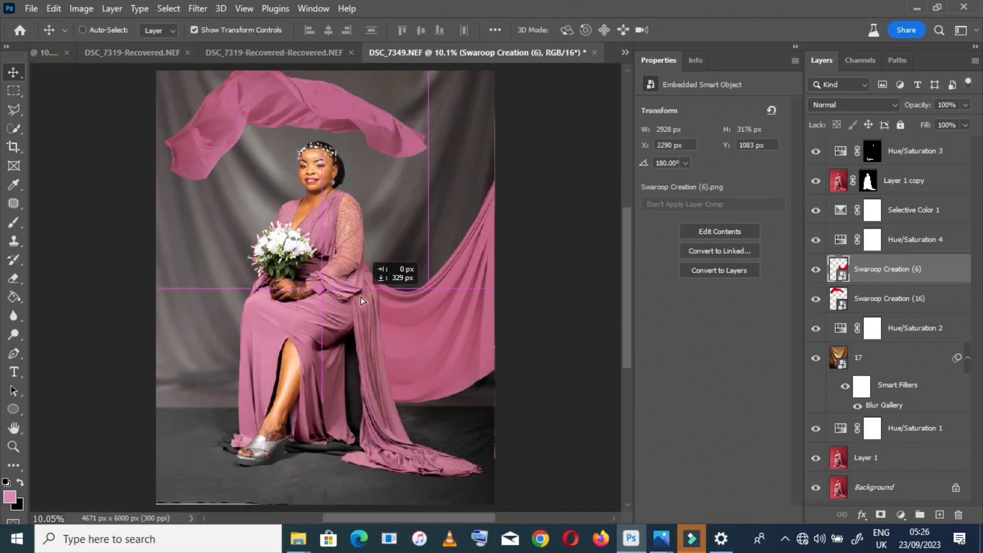
double_click(906, 180)
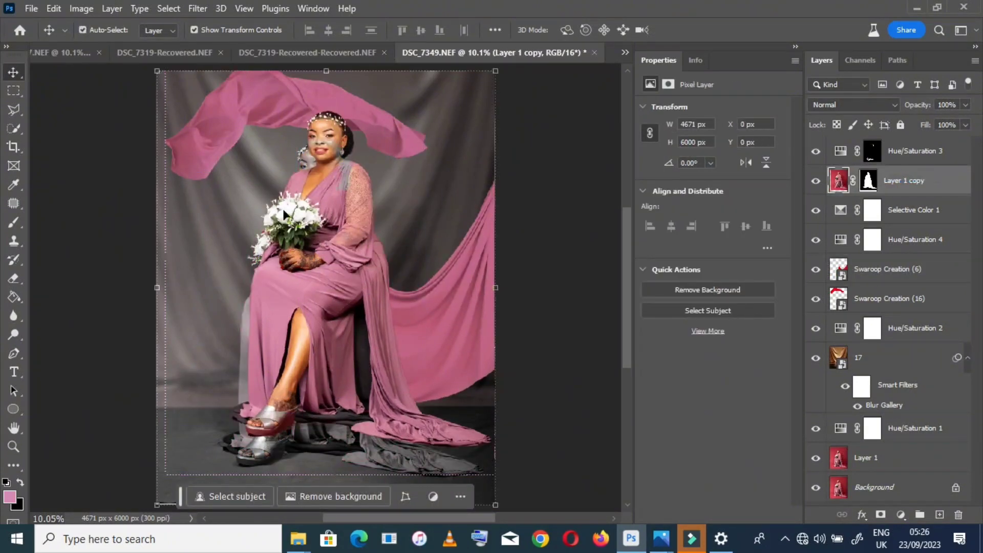
left_click_drag(410, 272, 430, 244)
Step: Place the Swaroop Creation (7) fabric onto the photo
left_click(298, 538)
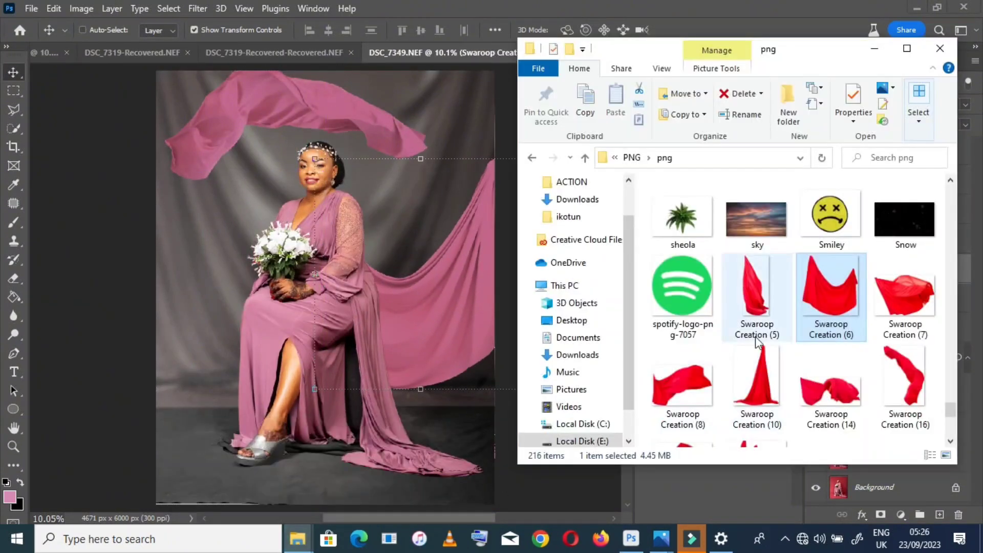
left_click(905, 287)
left_click_drag(906, 287, 221, 286)
key("Return")
Step: Add Swaroop Creation (17) above Hue/Saturation 2 and move it up and to the right
left_click(235, 95, "ctrl")
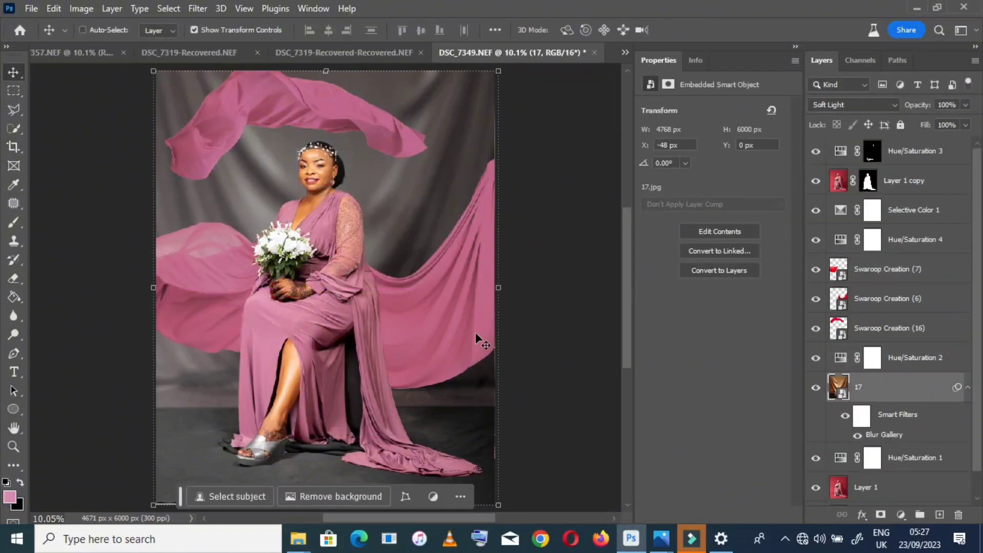
left_click(297, 539)
left_click(676, 300)
left_click_drag(677, 299, 411, 251)
key("Return")
left_click_drag(886, 387, 872, 361)
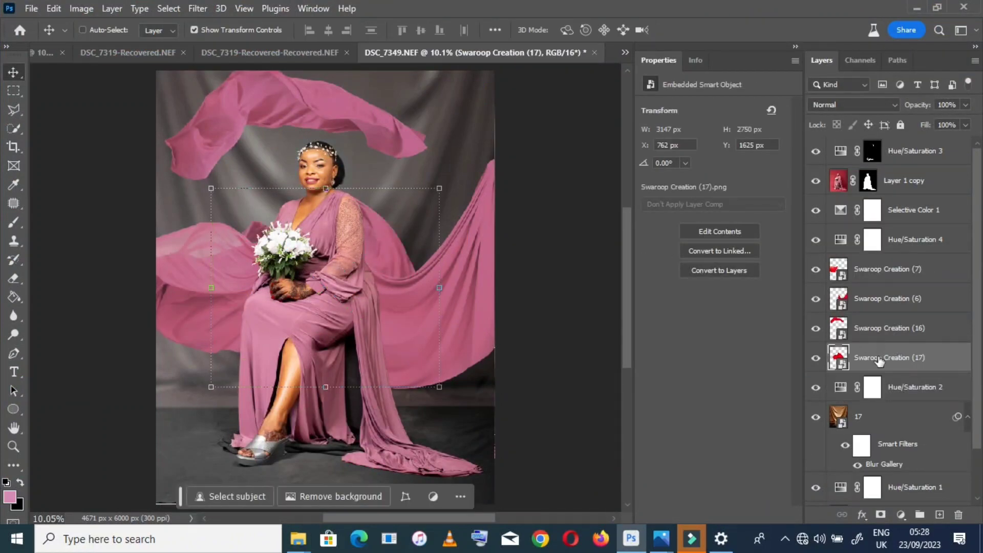
left_click_drag(376, 219, 516, 154)
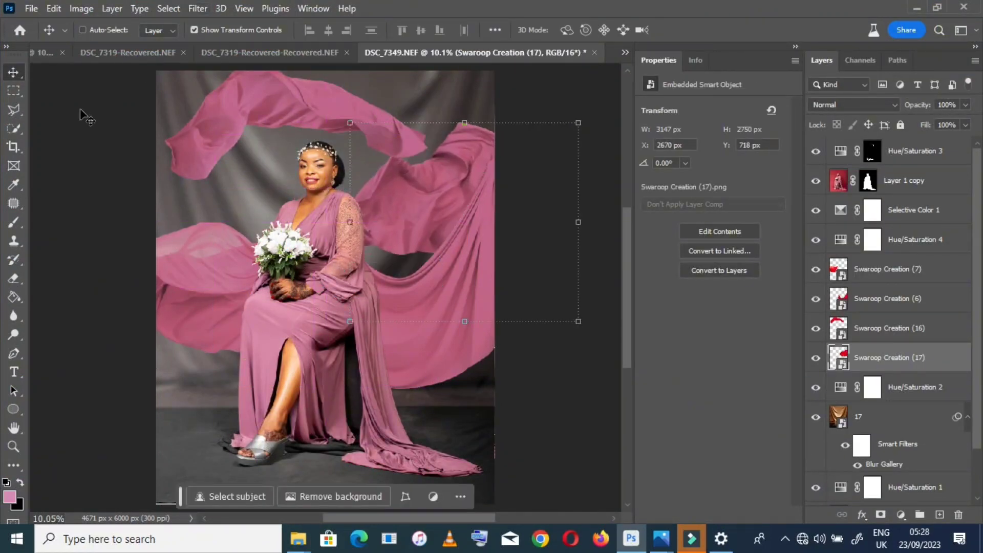
Step: Duplicate Selective Color 1 and Hue/Saturation 4, move the copies to the top, and clip them
left_click(936, 214)
key("ctrl+j")
left_click(921, 269)
key("ctrl+j")
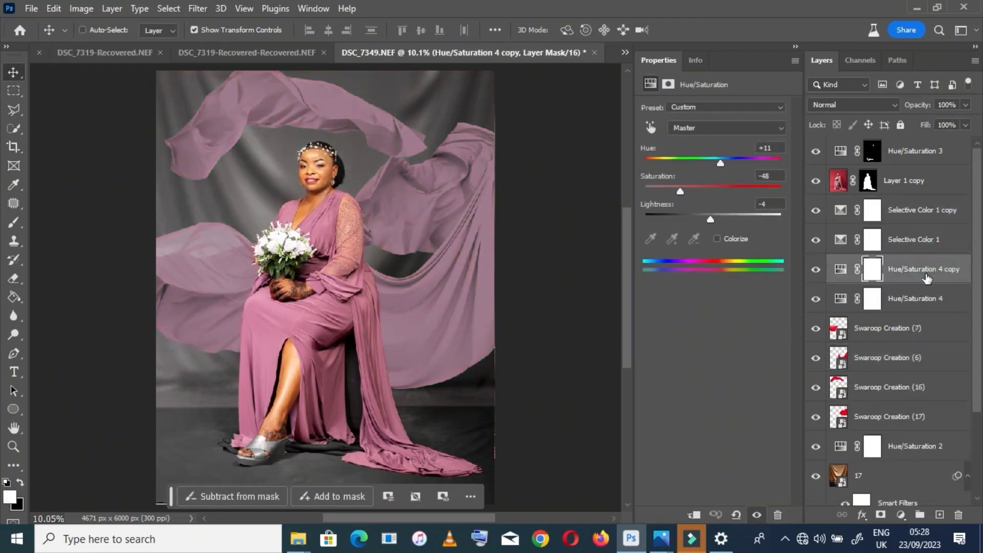
left_click_drag(921, 269, 916, 227)
left_click(955, 215, "ctrl")
right_click(956, 220)
left_click(865, 310)
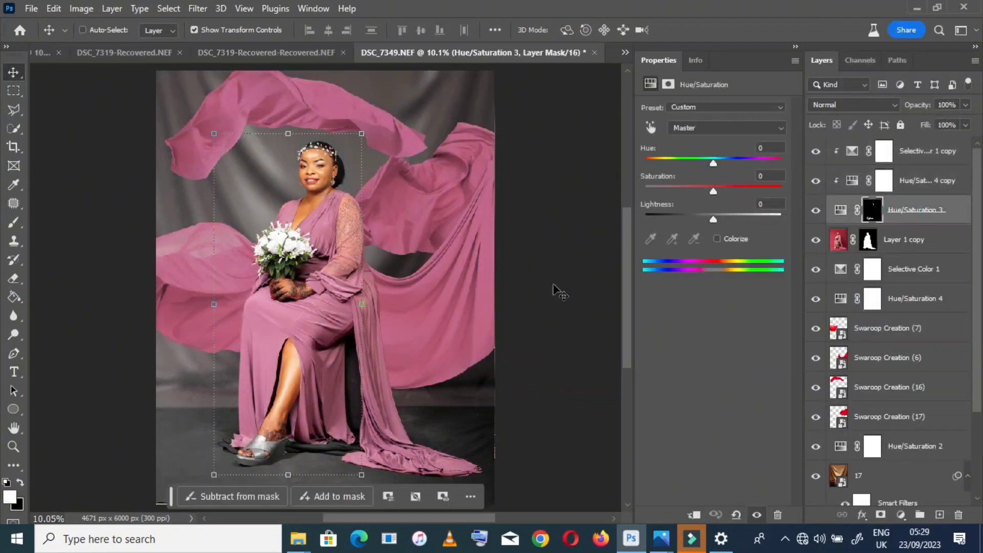
Step: Place Swaroop Creation (8) on the left side, then add Swaroop Creation (14)
left_click(298, 538)
left_click_drag(682, 217, 175, 159)
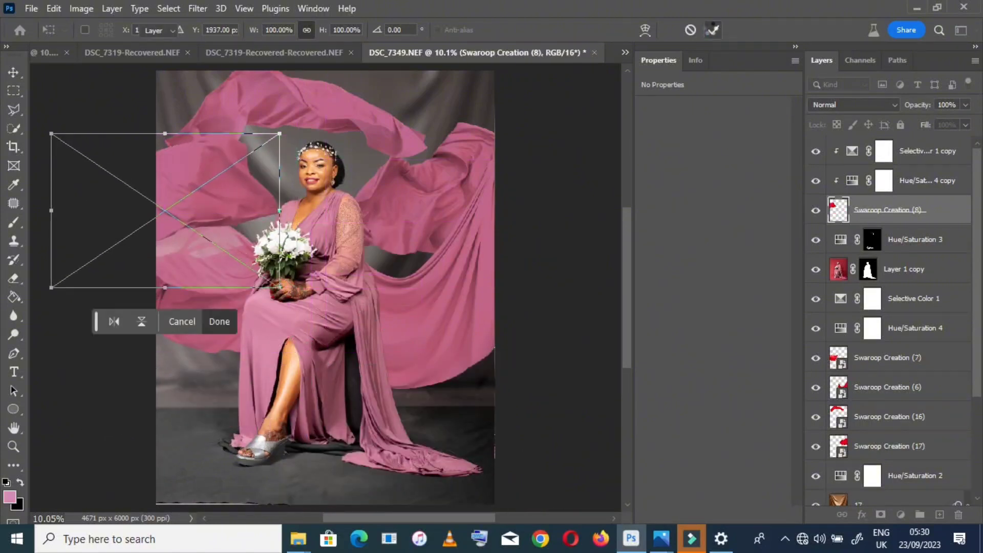
key("Return")
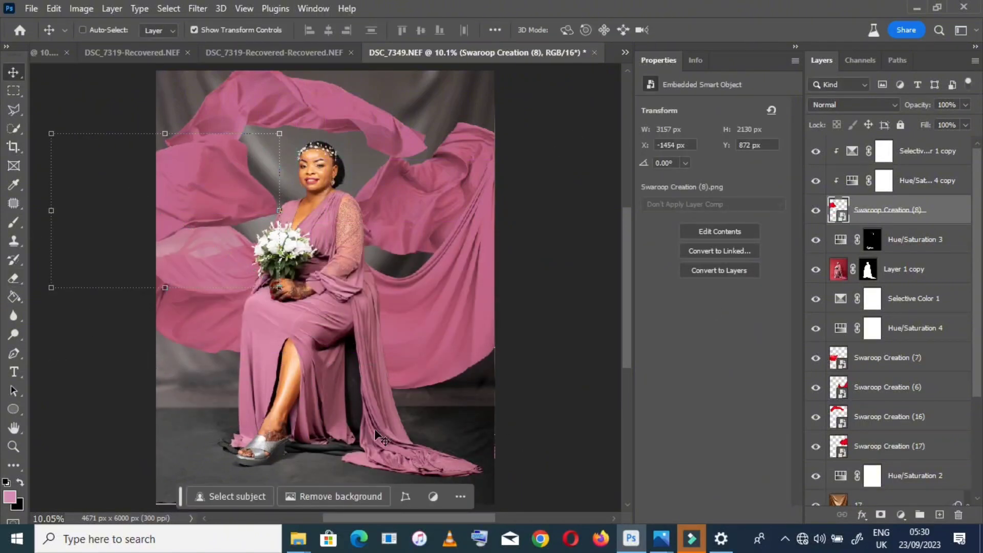
left_click(266, 358, "ctrl")
mouse_move(204, 222)
left_mouse_down()
mouse_move(201, 259)
mouse_move(205, 229)
left_mouse_up()
key("alt+Tab")
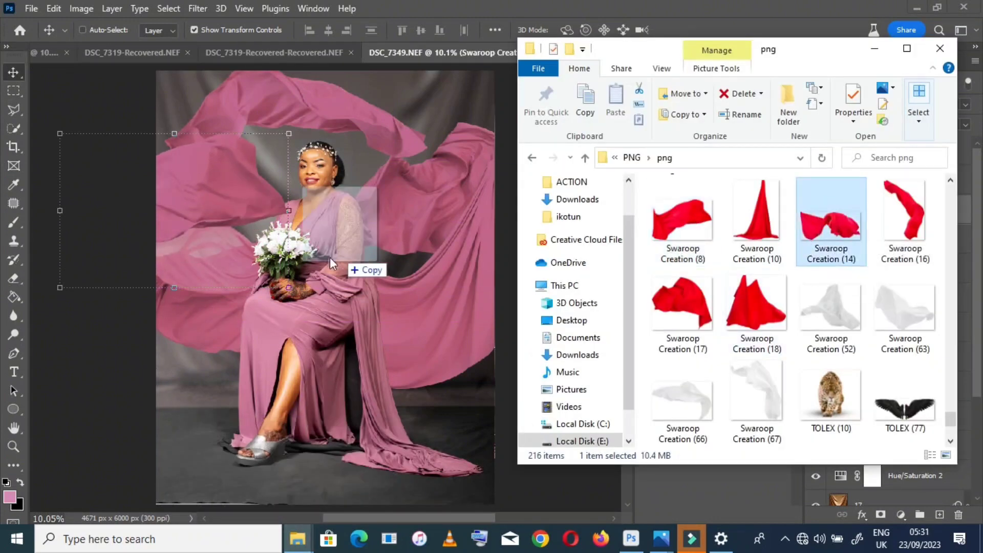
left_click_drag(302, 271, 303, 273)
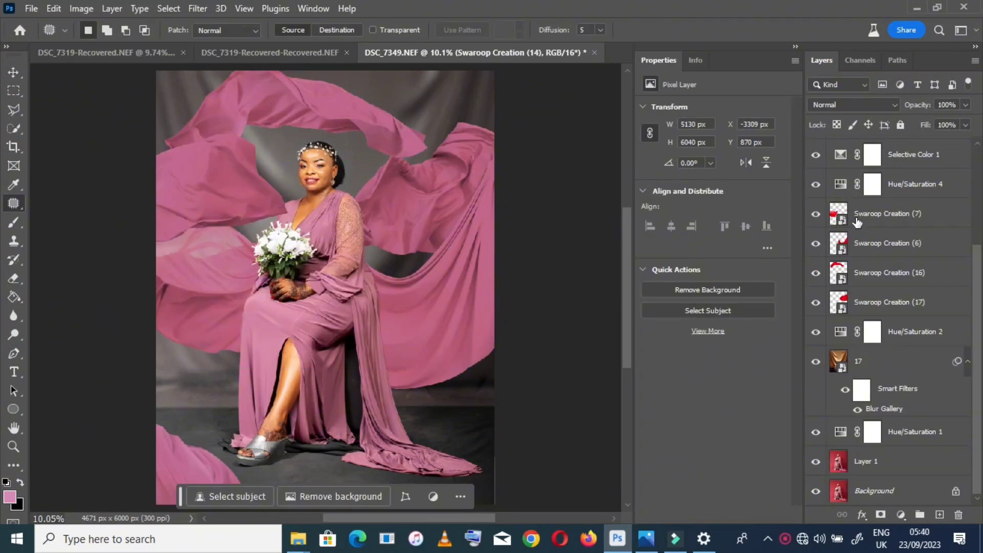
Step: Apply a Gaussian Blur with an 8.6-pixel radius to the Swaroop Creation (7) layer
left_click(865, 220)
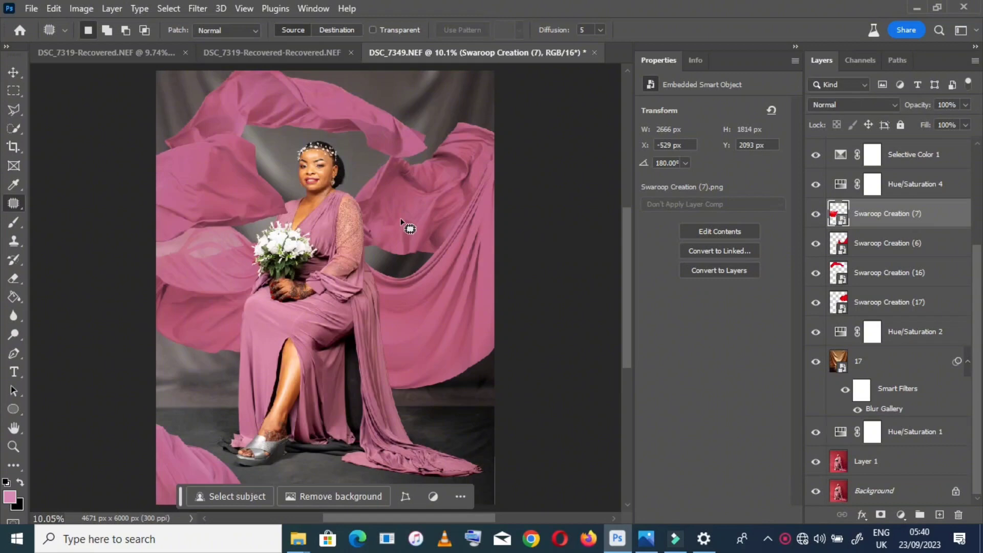
left_click(198, 9)
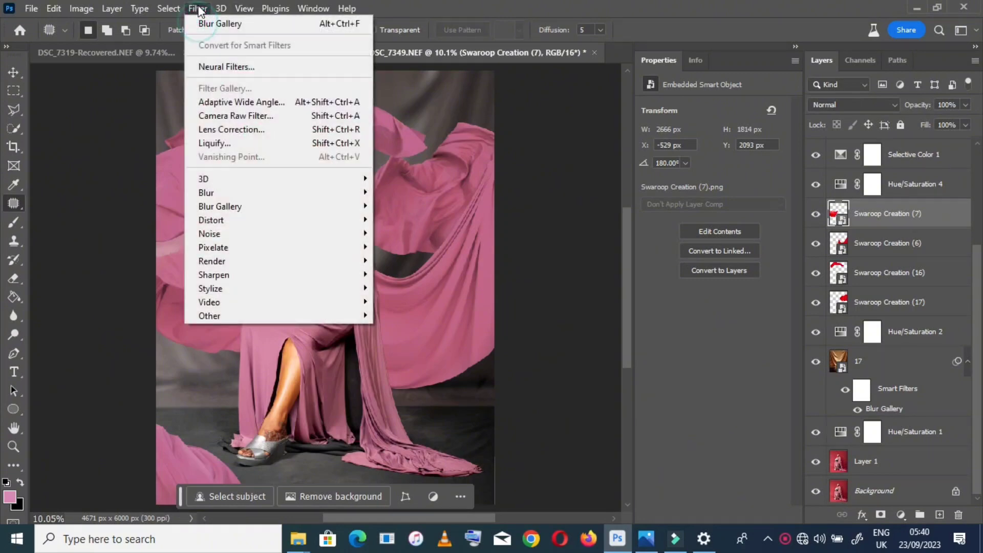
mouse_move(255, 193)
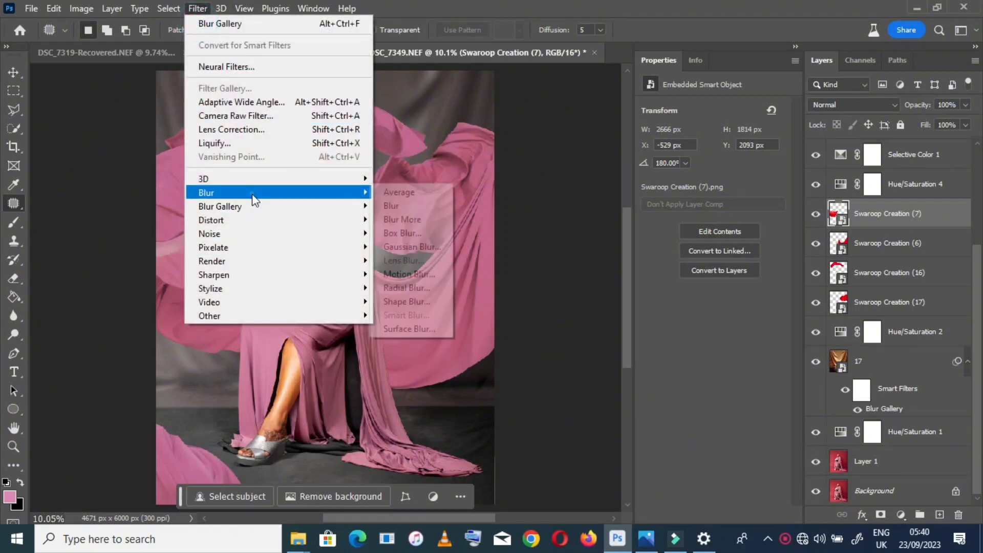
left_click(402, 248)
left_click(683, 332)
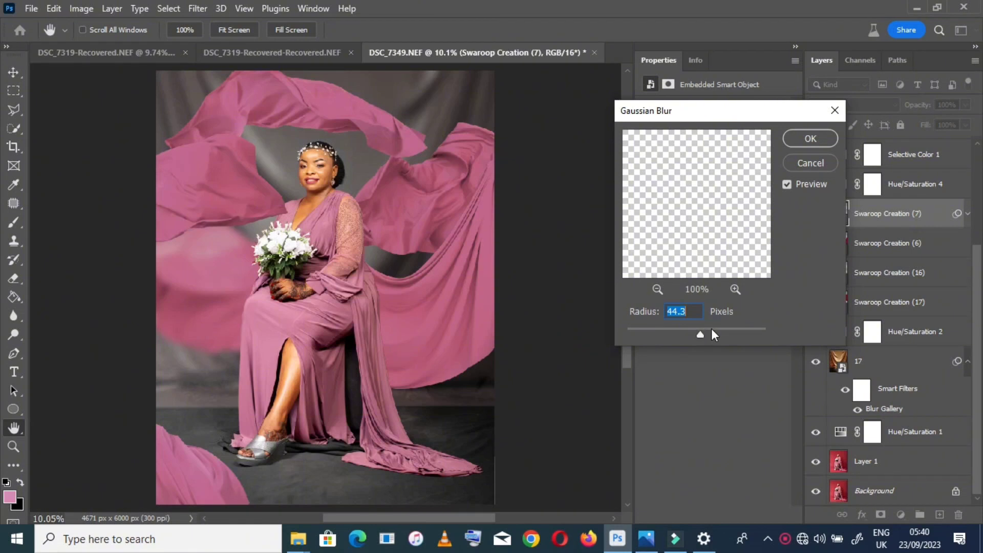
left_click_drag(712, 330, 752, 330)
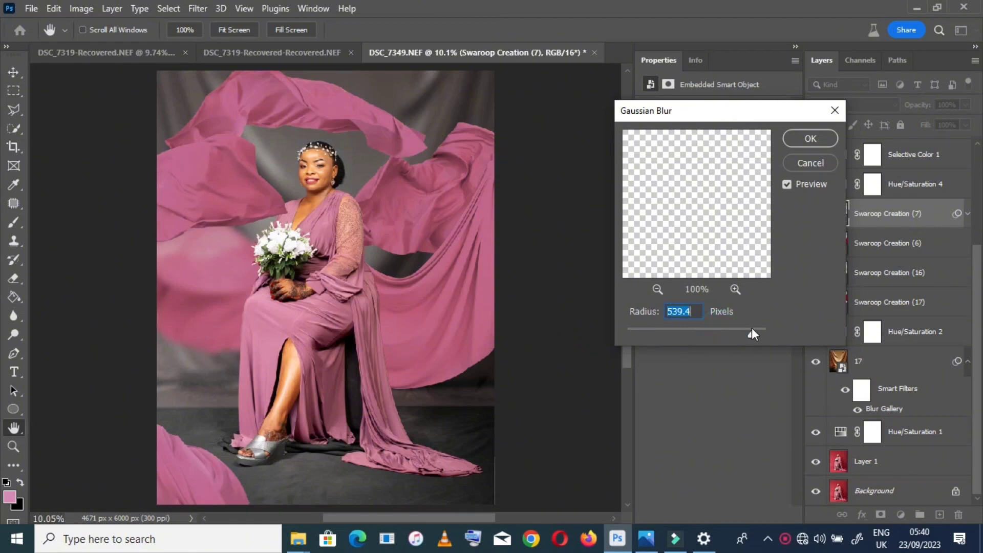
left_click(701, 330)
left_click(677, 330)
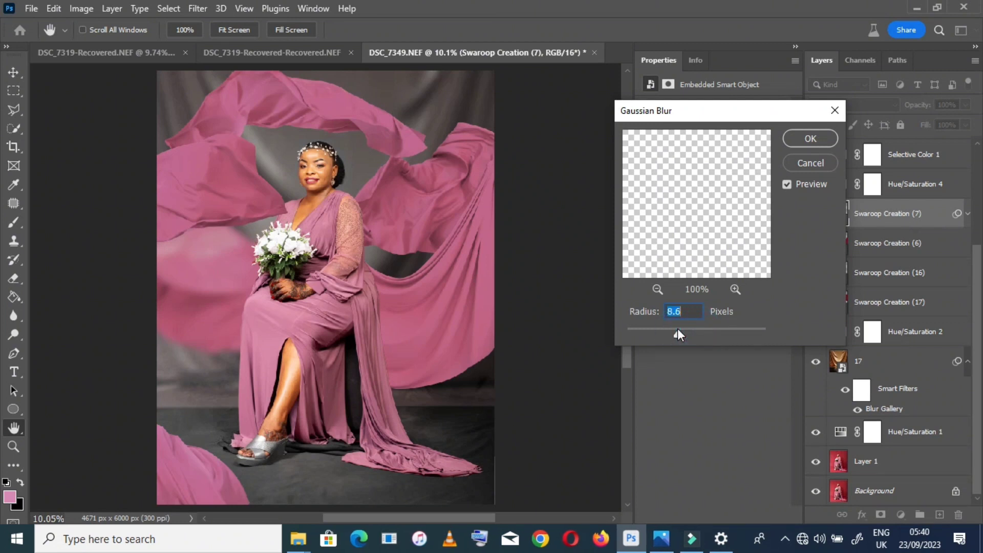
left_click(795, 141)
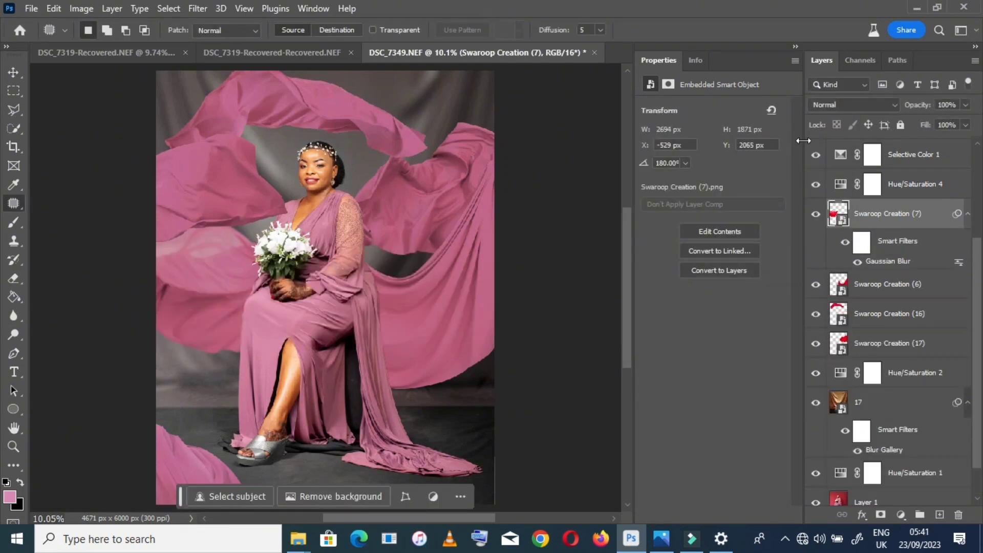
Step: Blur the Swaroop Creation (14) fabric layer with an 8.4-pixel Gaussian Blur
scroll(890, 256, "up", 3)
left_click(891, 209)
left_click(197, 9)
mouse_move(230, 190)
left_click(393, 256)
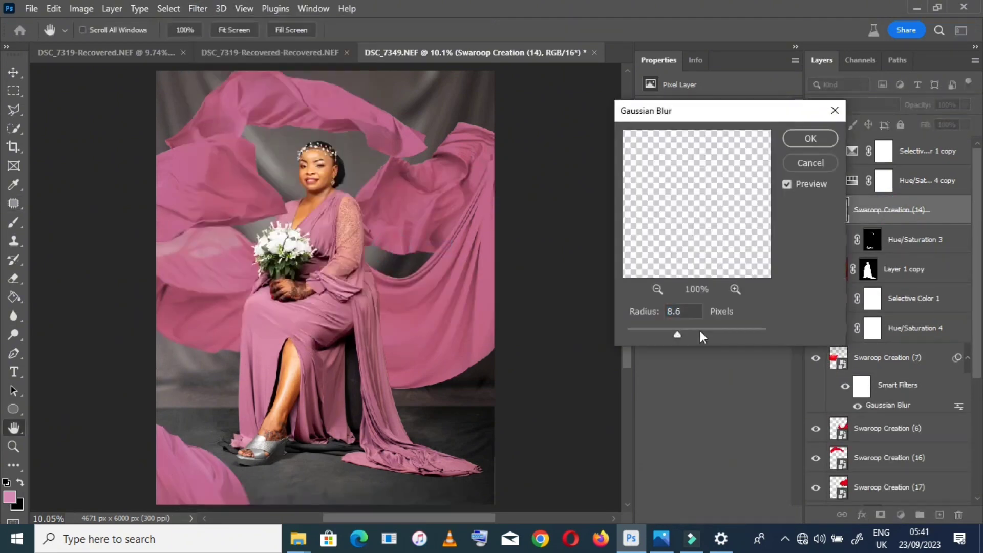
left_click_drag(699, 332, 678, 346)
key("Return")
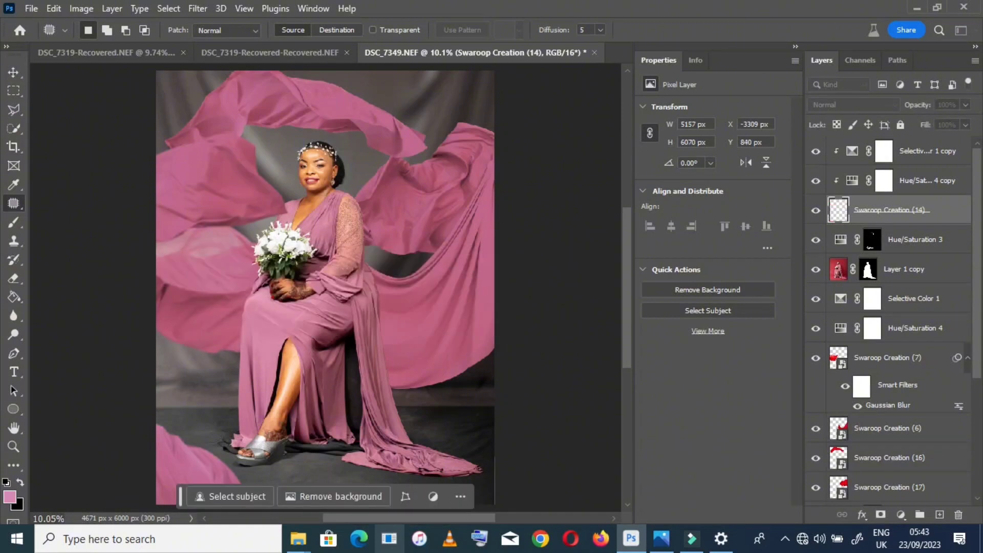
Step: Reapply the same 8.4-pixel Gaussian Blur to Swaroop Creation (16)
left_click(890, 457)
left_click(198, 8)
left_click(231, 26)
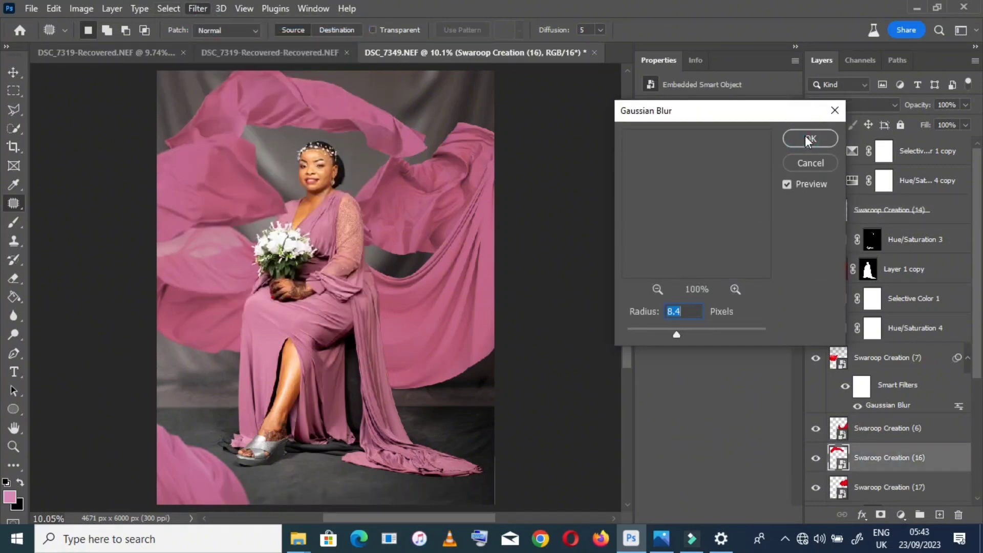
left_click(810, 135)
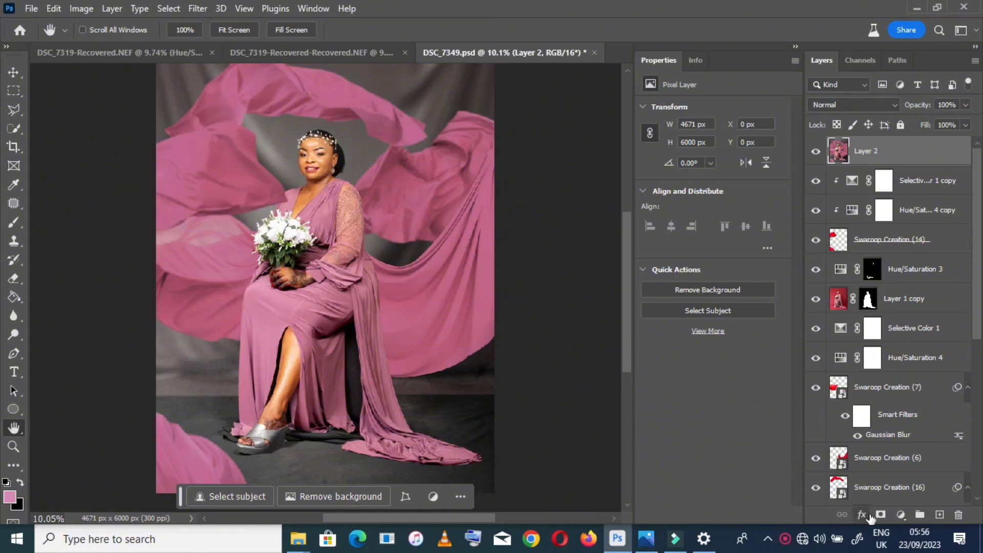
Step: Add a Color Lookup layer loaded with a Dark Moody Preset 3DLUT at 79% opacity
left_click(899, 515)
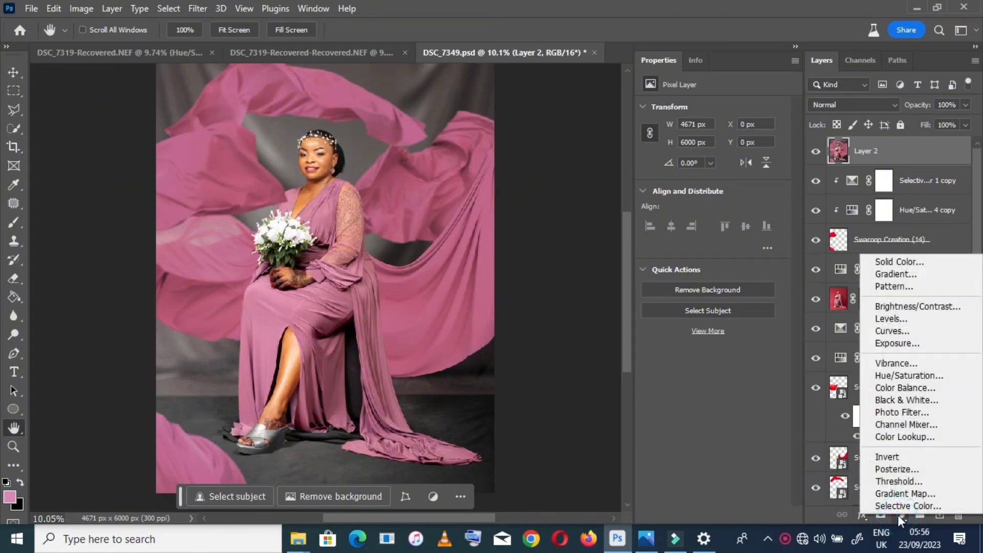
left_click(934, 437)
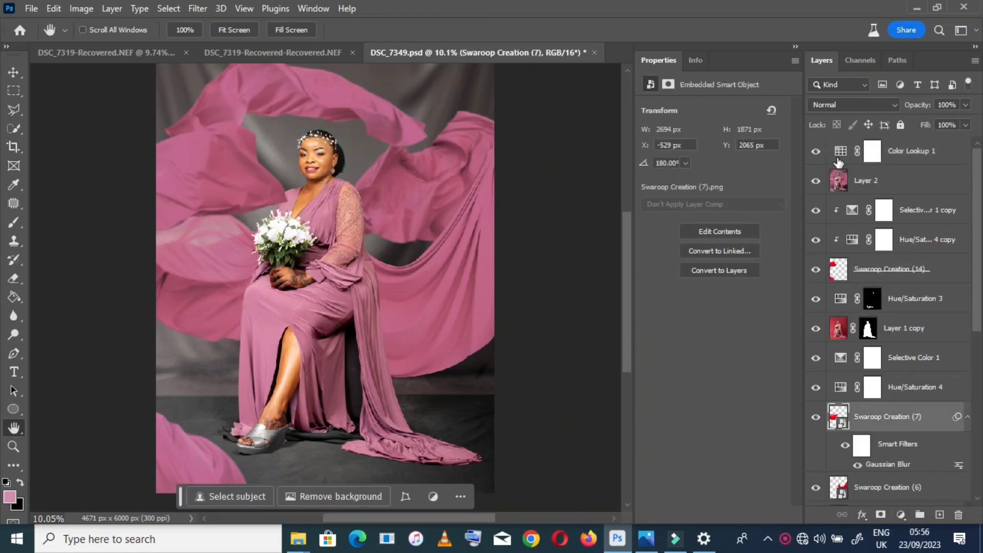
left_click(838, 155)
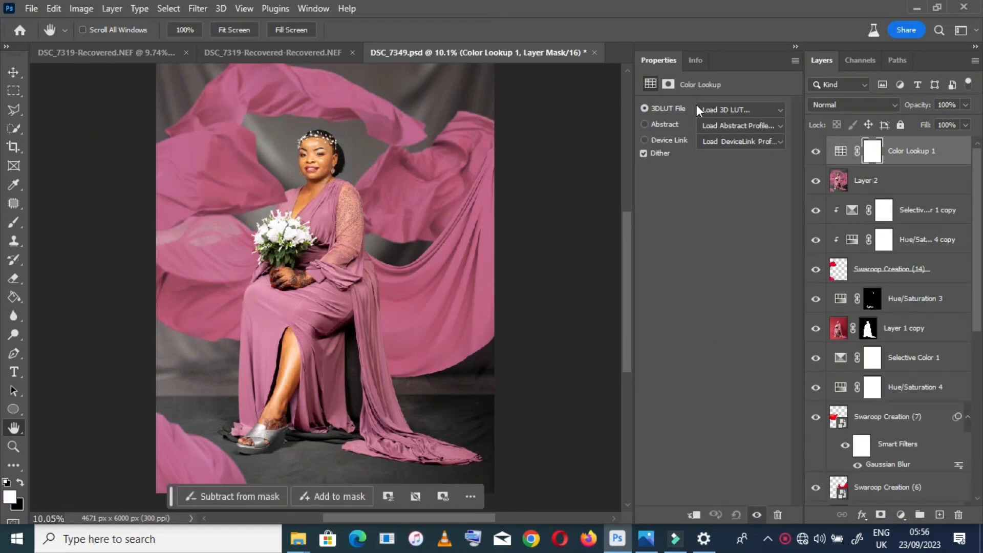
left_click(668, 106)
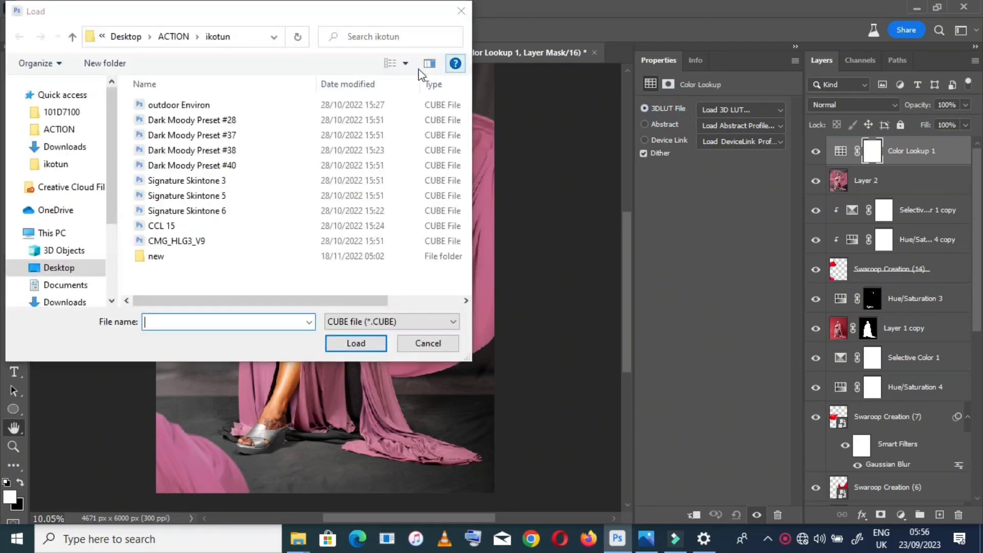
double_click(258, 171)
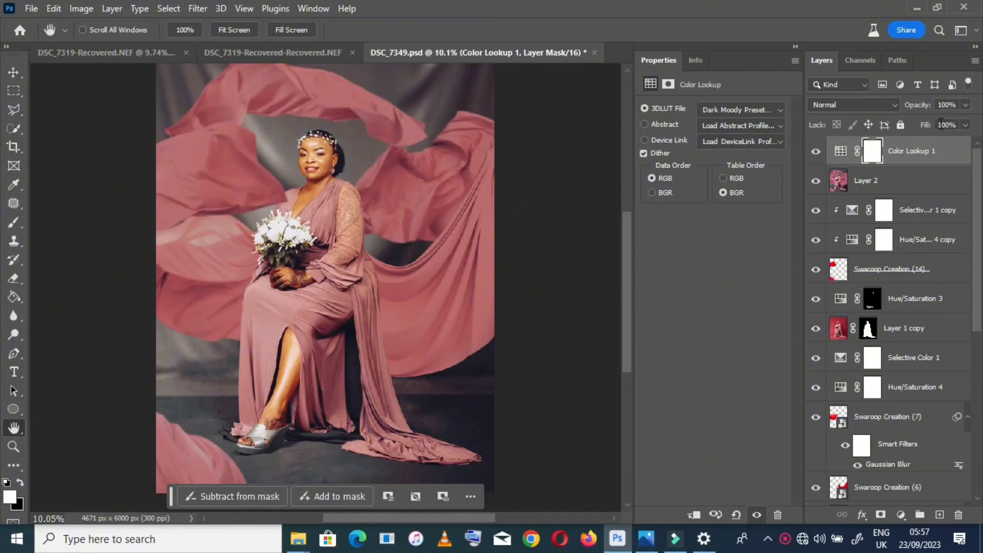
left_click(966, 105)
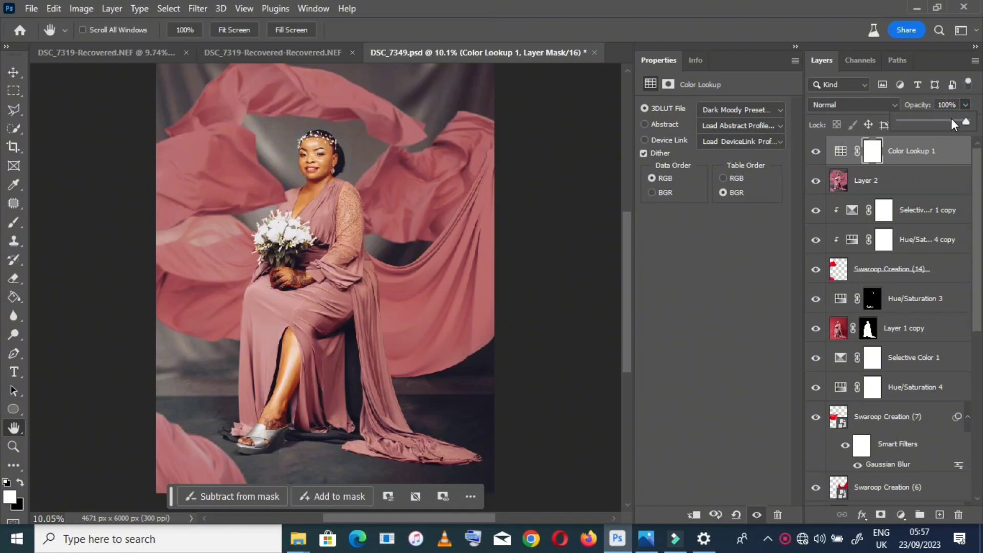
left_click(951, 119)
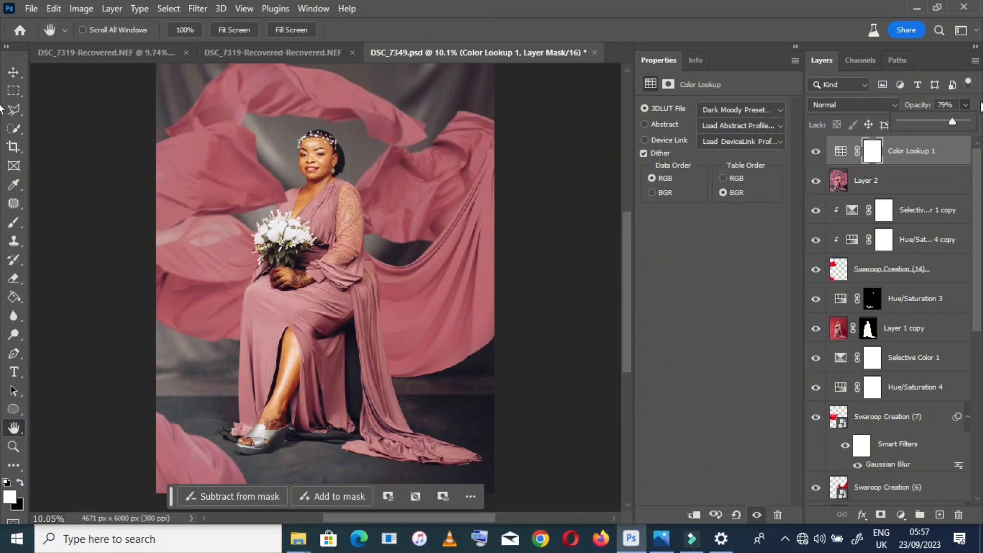
Step: Lower Color Lookup 1 to 72% opacity and invert its mask to black, zoomed on her face
left_click_drag(951, 125, 947, 122)
left_click(560, 178)
key("ctrl+i")
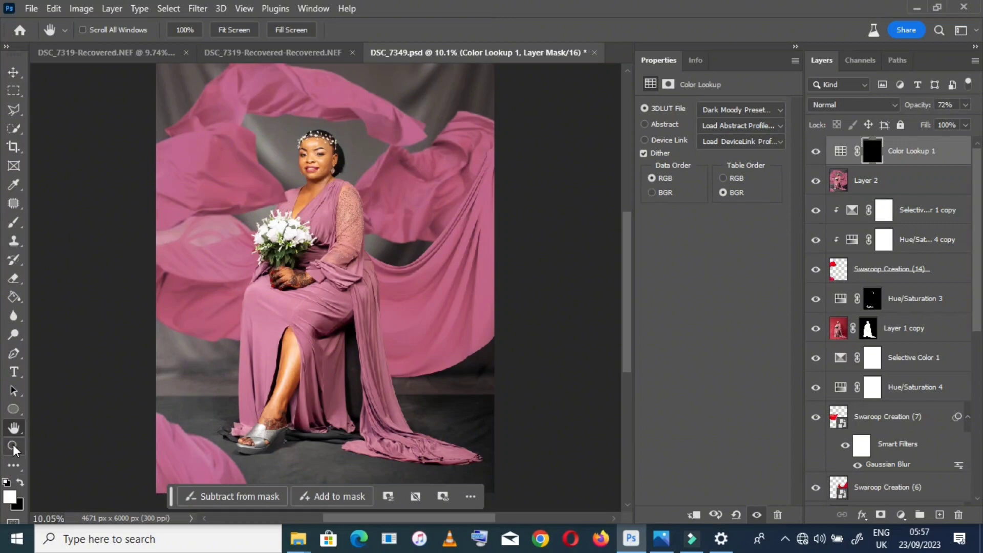
left_click(14, 447)
left_click(302, 152)
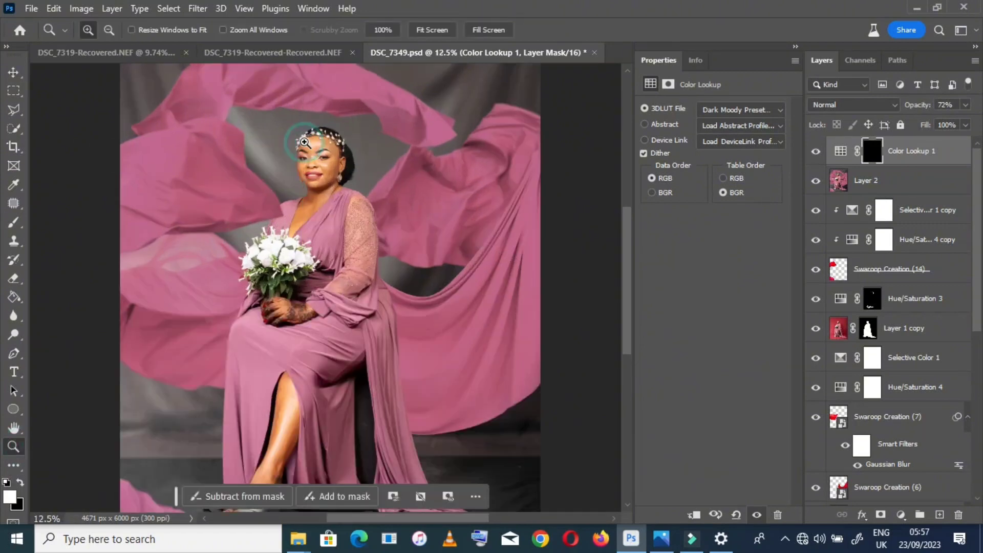
left_click(303, 152)
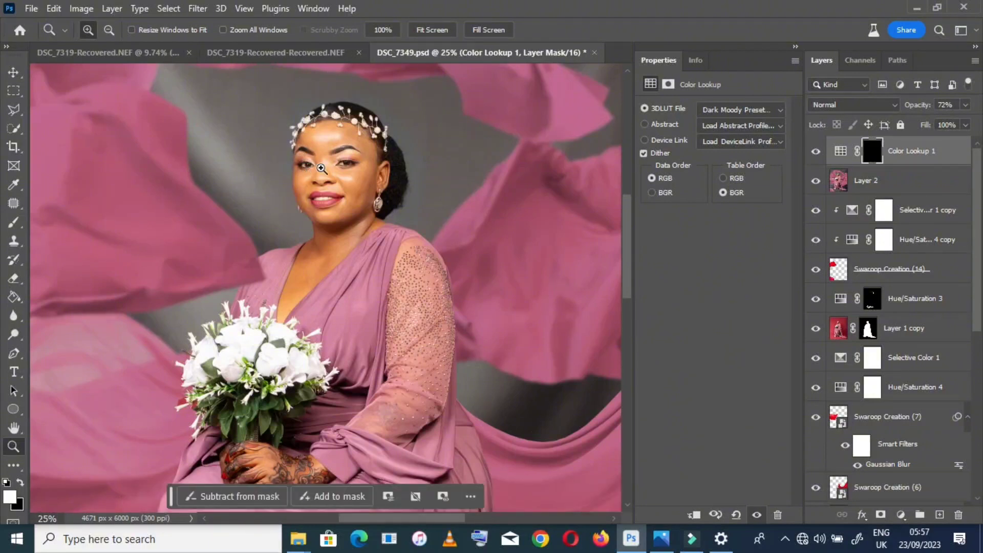
left_click(327, 165)
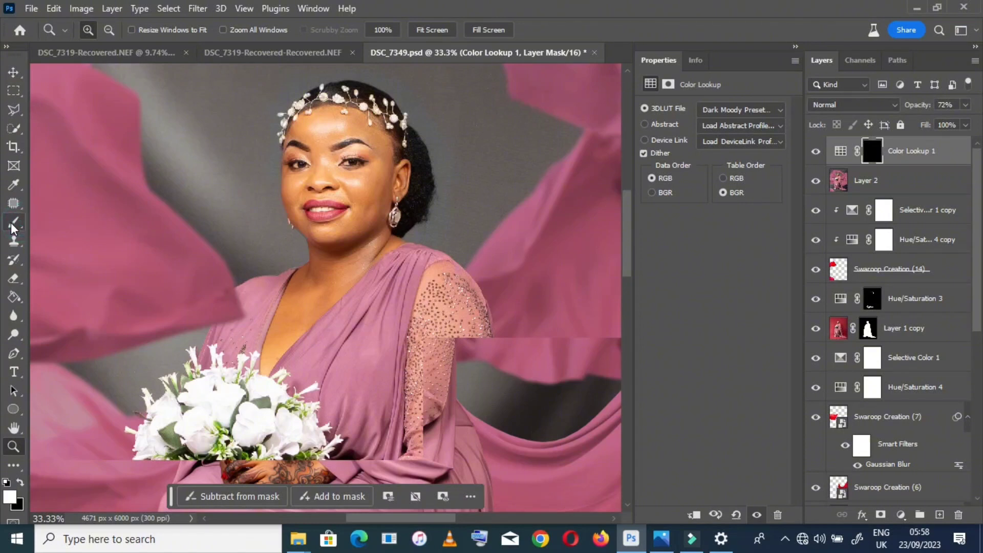
Step: Paint white on the mask with a 175-size brush over the bride's face and leg
left_click(11, 223)
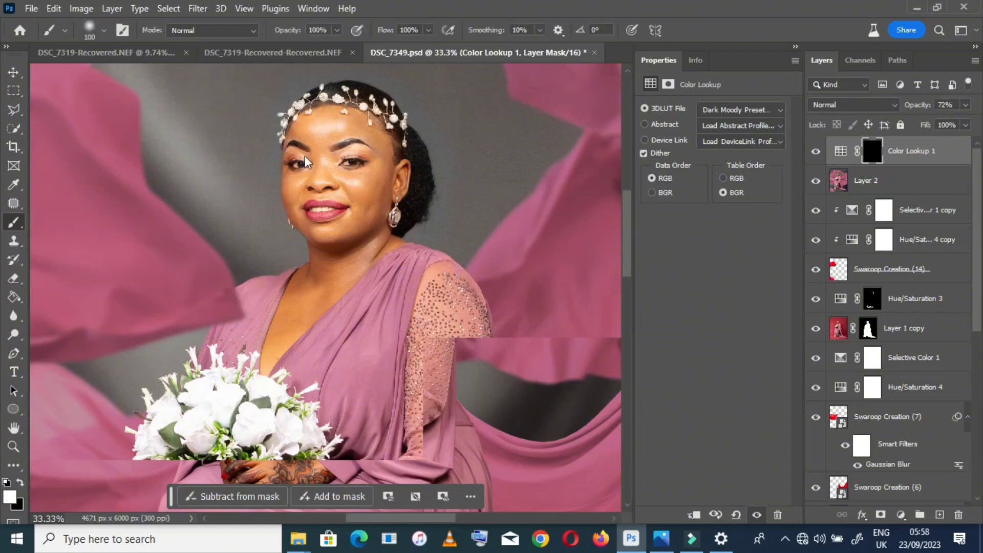
left_click(321, 127)
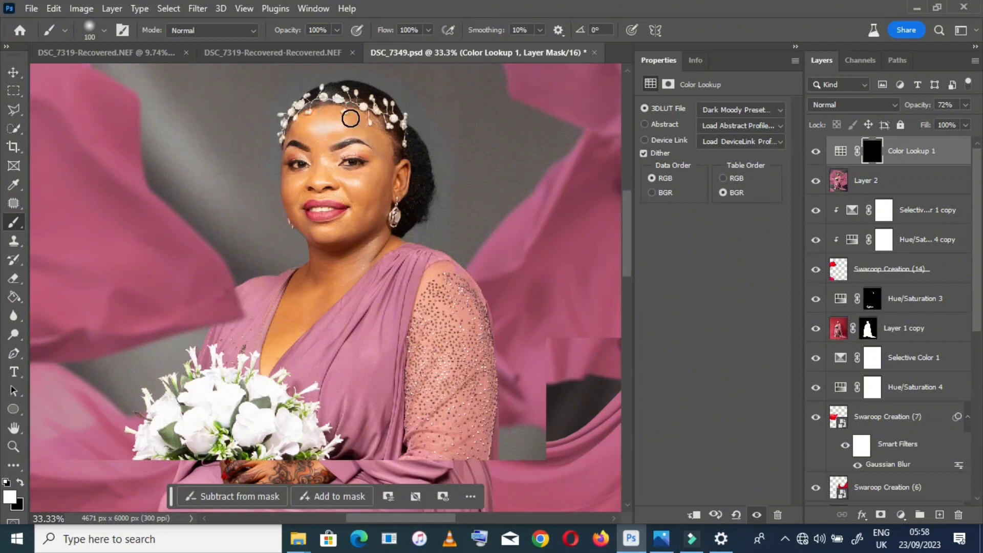
right_click(312, 131)
key("Escape")
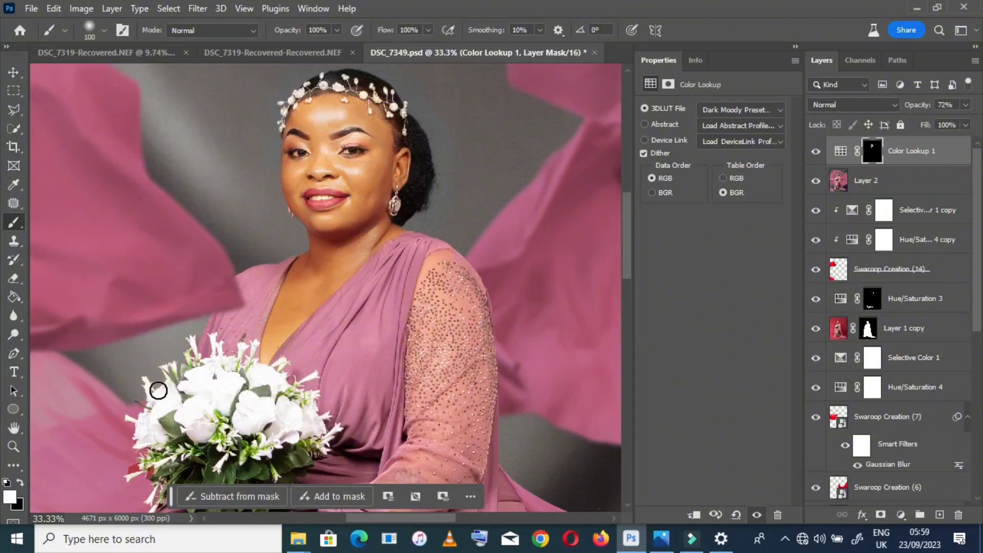
scroll(210, 421, "down", 3)
scroll(210, 421, "up", 1)
key("bracketright")
key("bracketright")
key("bracketright")
left_click_drag(314, 186, 291, 320)
Step: Add Color Lookup 2 using Dark Moody Preset #40 at 14% opacity
scroll(315, 435, "up", 5)
double_click(14, 427)
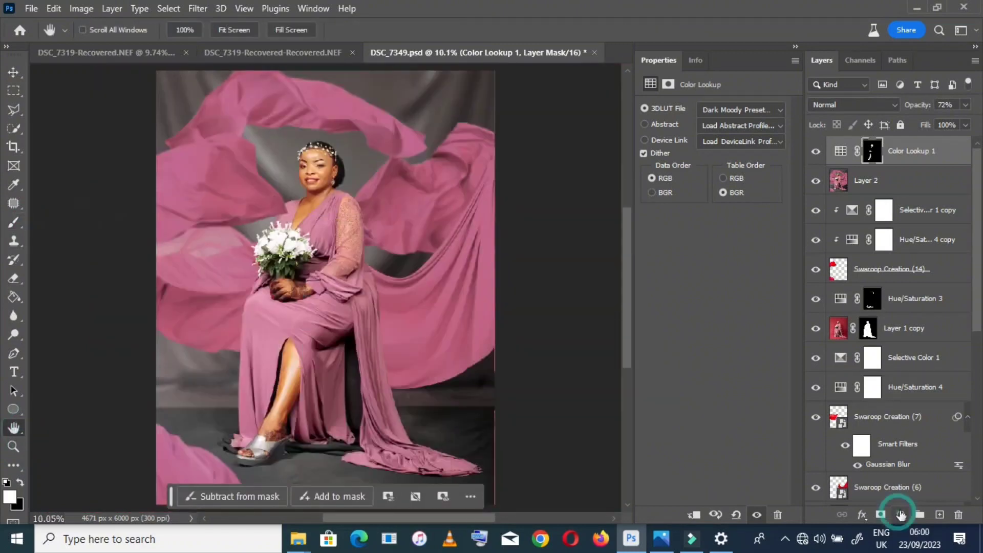
left_click(901, 514)
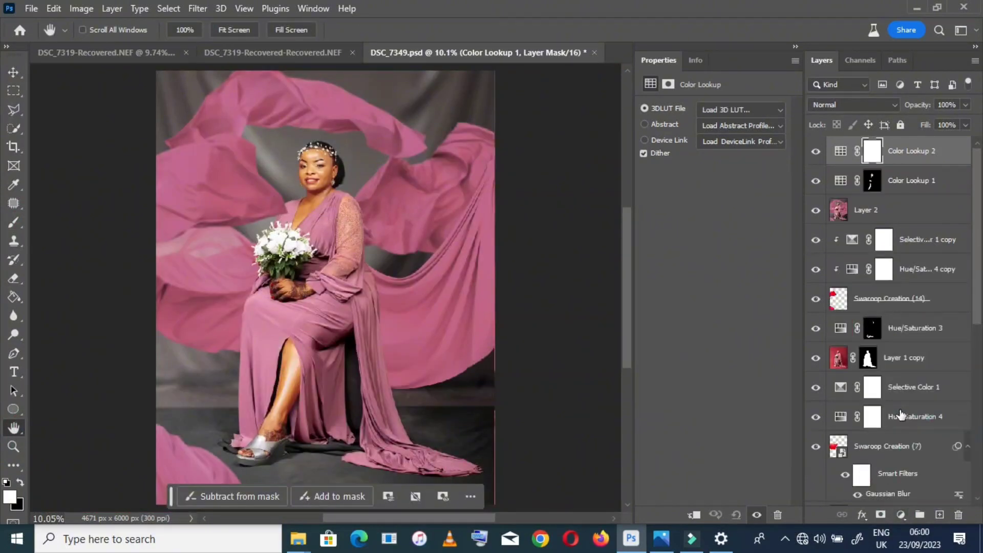
left_click(672, 107)
double_click(228, 165)
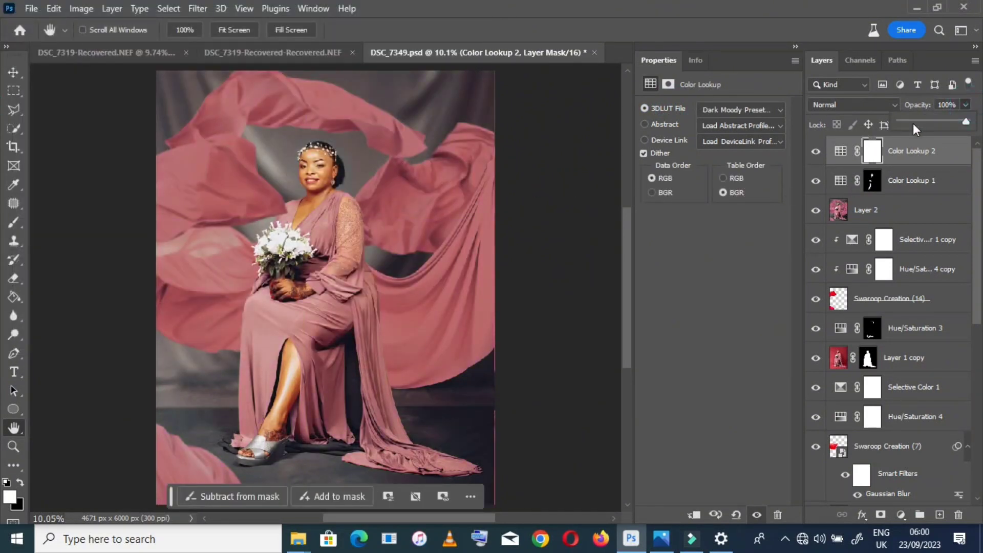
left_click(910, 122)
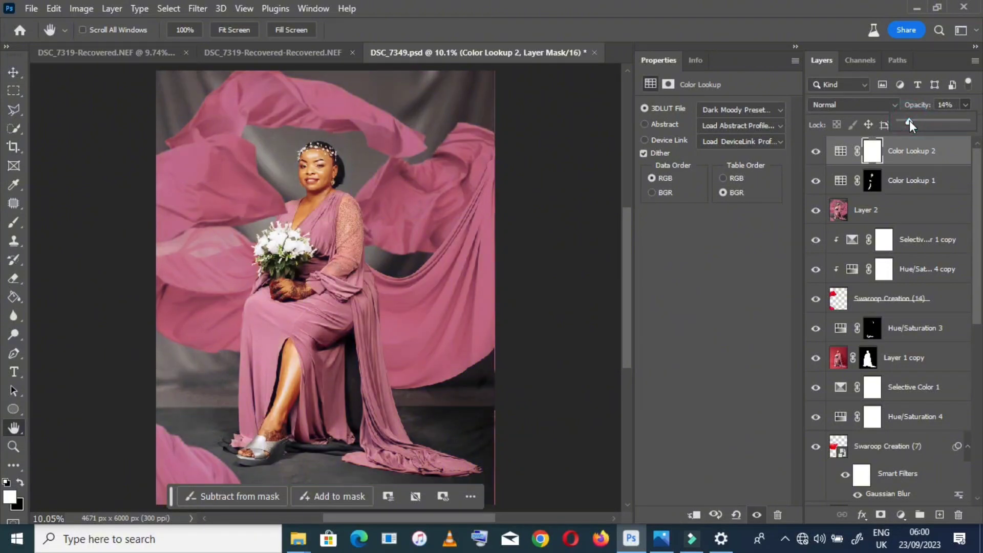
Step: Toggle Color Lookup 2's visibility several times to compare the grade
left_click(815, 152)
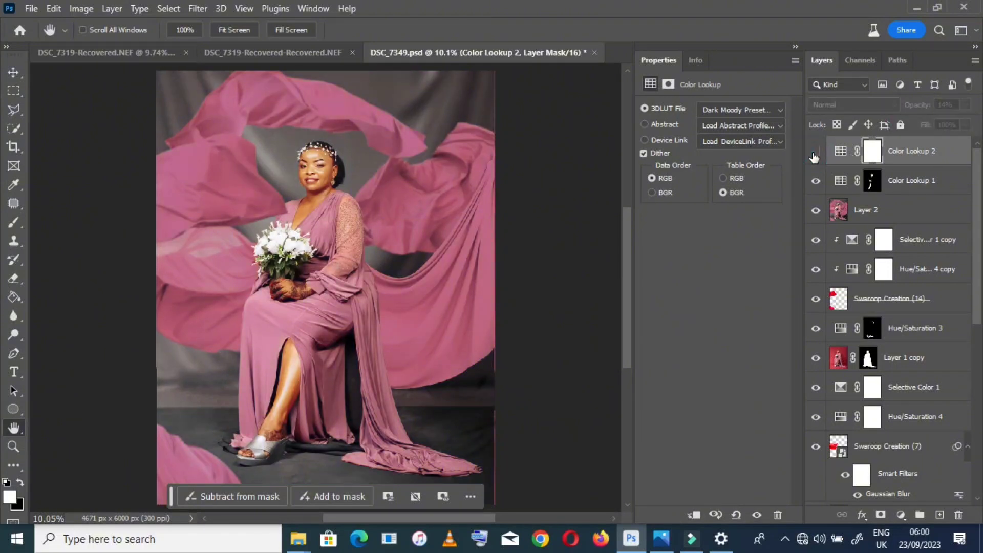
left_click(813, 153)
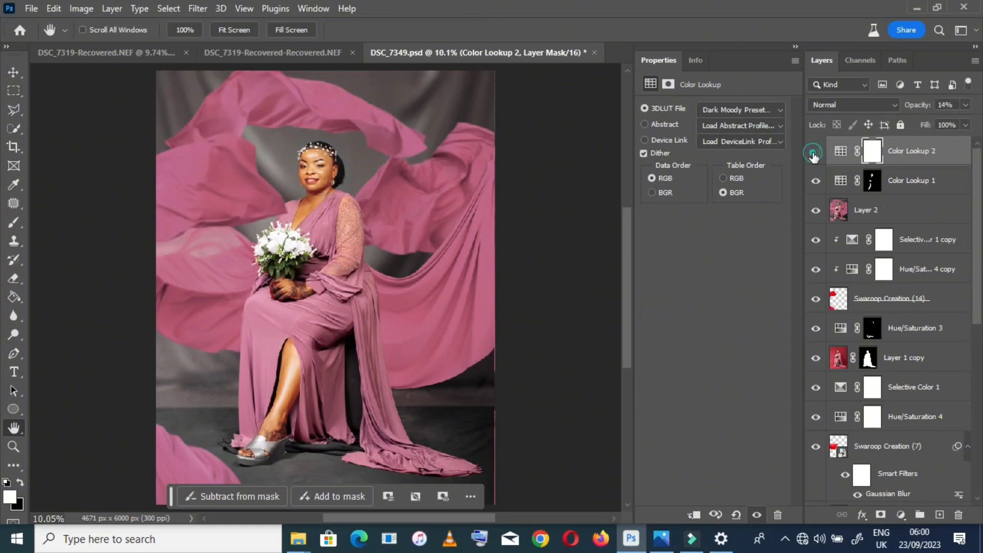
left_click(814, 153)
left_click(813, 153)
left_click(814, 153)
Step: Turn Color Lookup 2 back on and stamp all visible layers into Layer 3 with Ctrl+Alt+Shift+E
left_click(813, 153)
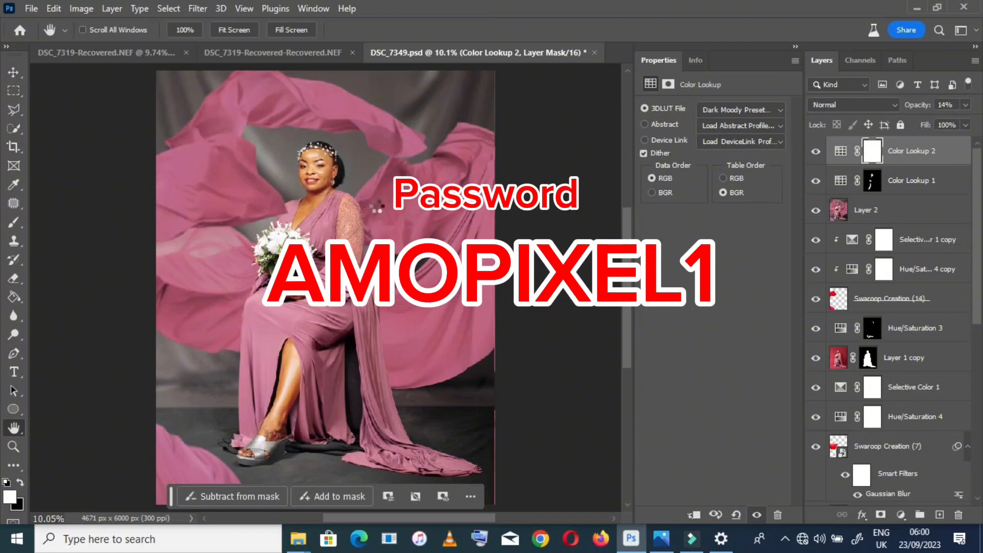
key("ctrl+shift+alt+e")
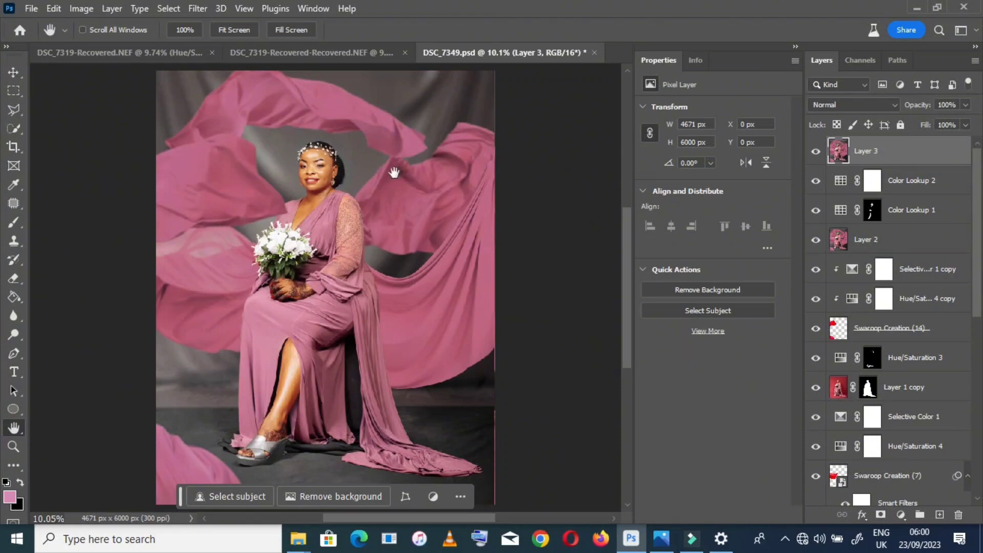
Step: Run the Frequency Separation action and set the Low layer's blur radius to 6.4 pixels
scroll(298, 192, "down", 1)
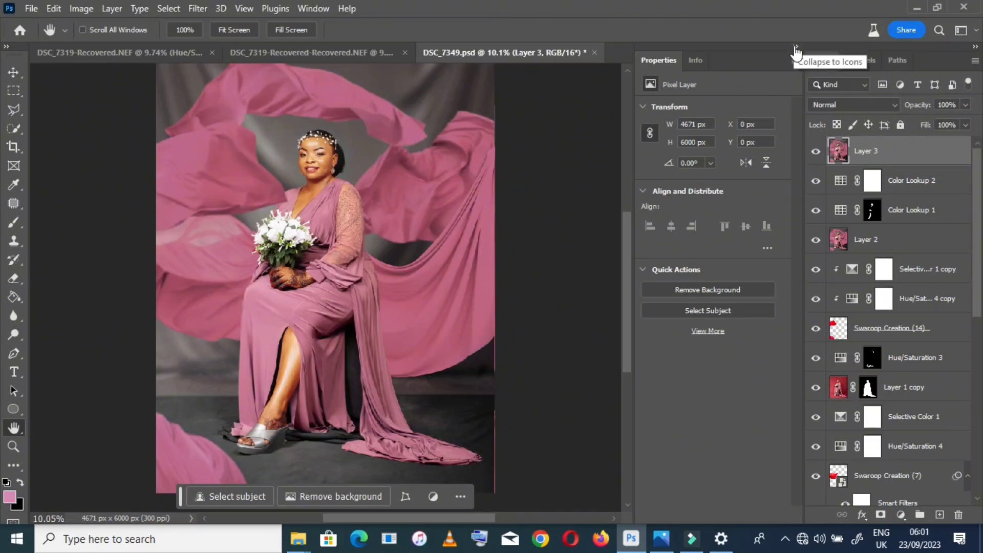
left_click(795, 49)
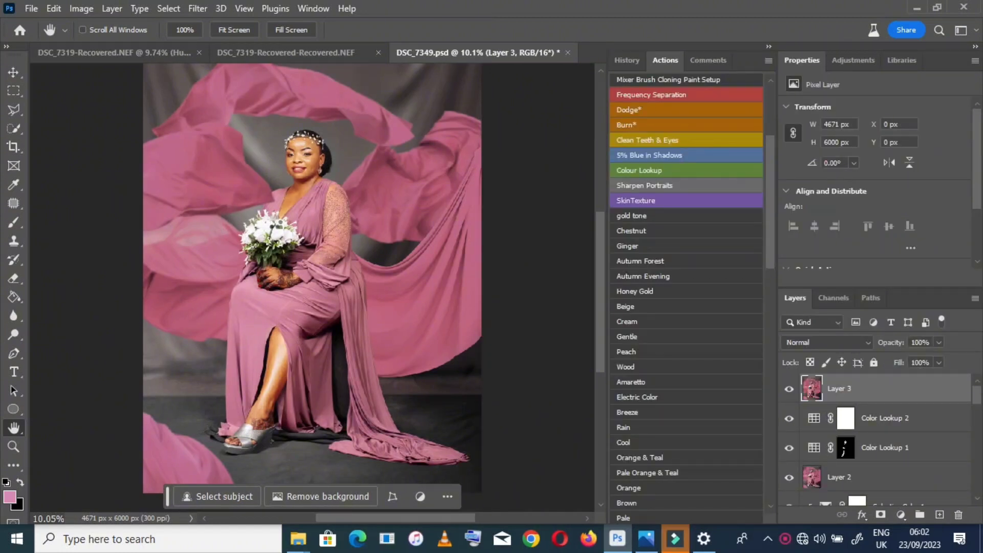
key("ctrl+f")
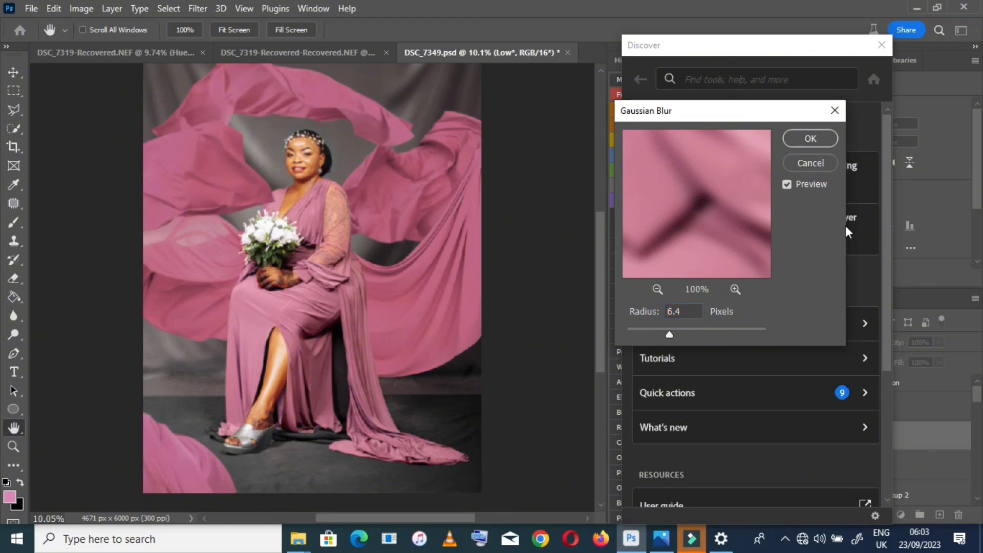
key("Return")
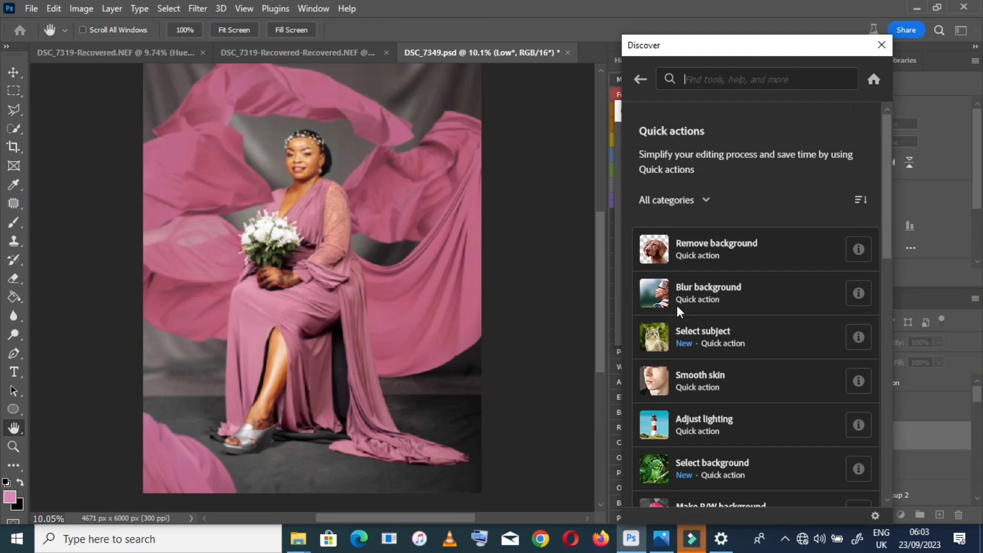
left_click(882, 45)
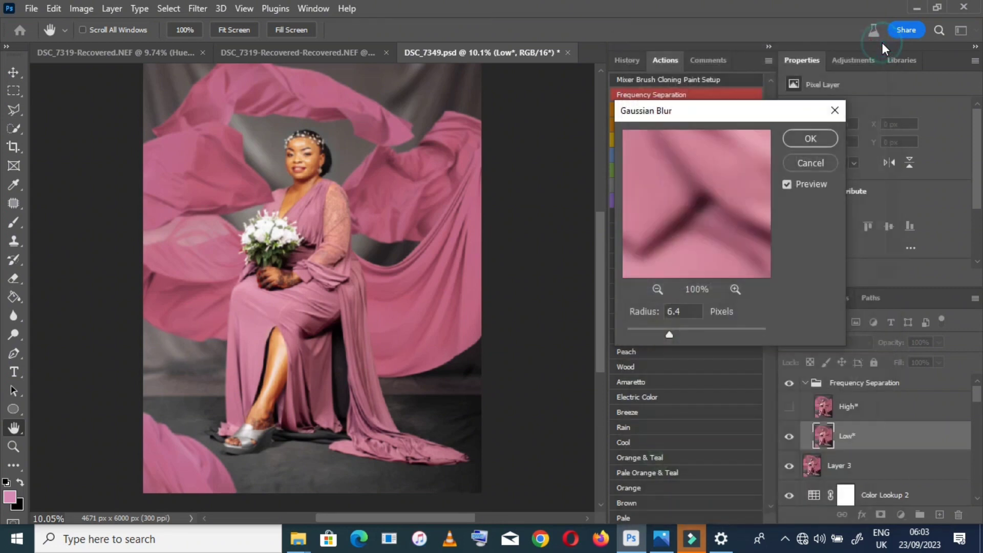
double_click(672, 312)
Step: Confirm the low layer's blur radius and smooth the uneven skin tones on the face
key("Return")
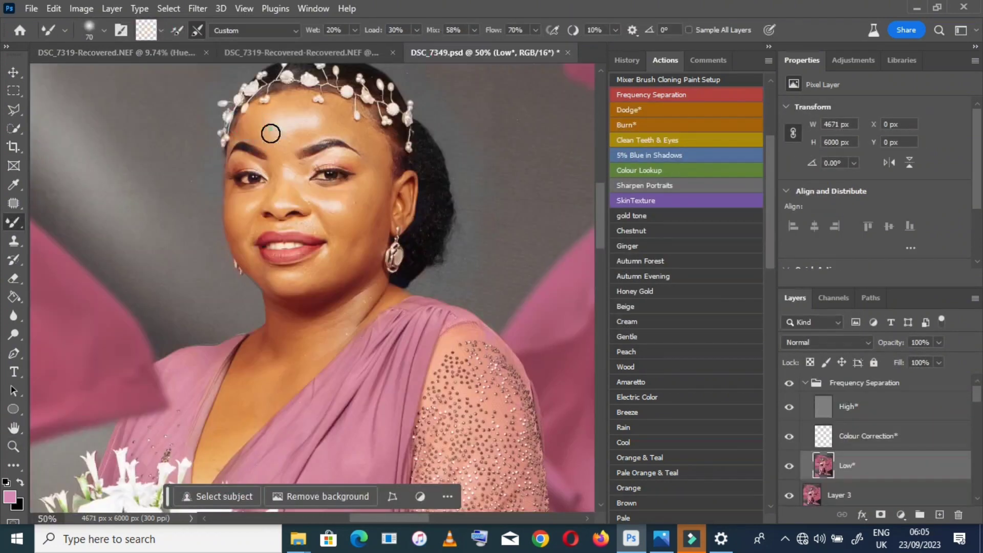
left_click_drag(368, 147, 368, 213)
mouse_move(358, 171)
left_mouse_down()
mouse_move(252, 203)
mouse_move(297, 272)
mouse_move(344, 273)
left_mouse_up()
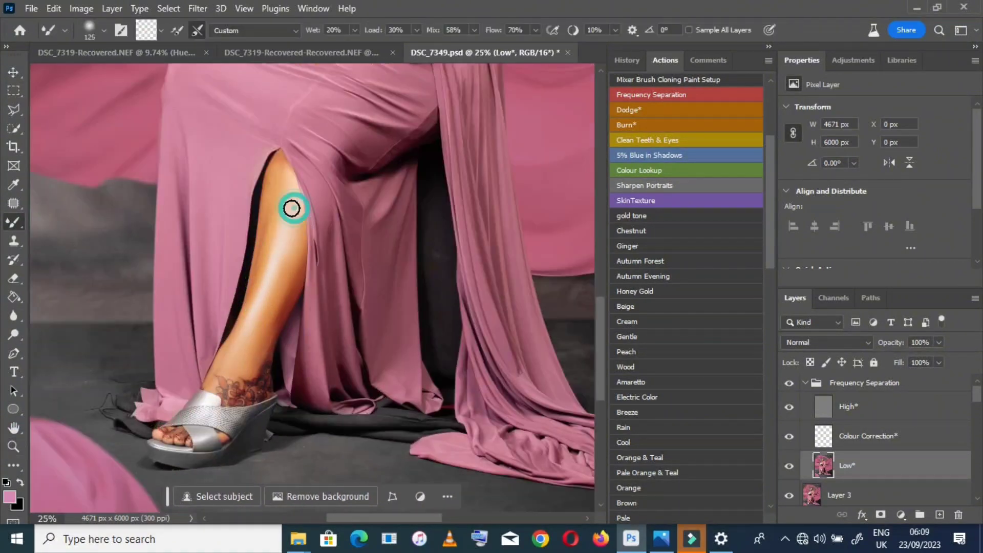
Step: Fit the whole photo on screen and bring the brush back to work on the leg
key("h")
key("ctrl+0")
key("b")
scroll(466, 412, "down", 1)
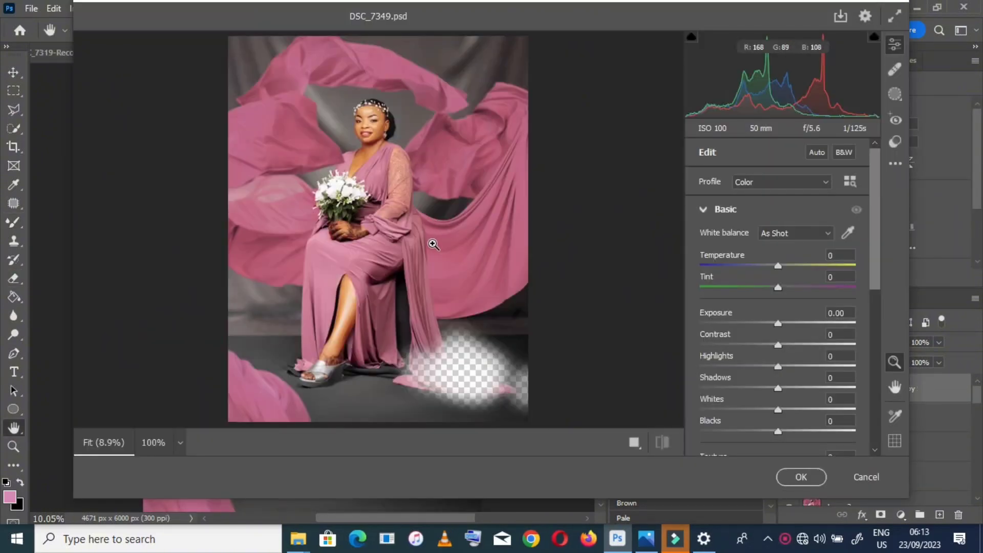
Step: Zoom the Camera Raw preview to 100% and paint a new brush mask over the eye whites
left_click(367, 129)
left_click(895, 94)
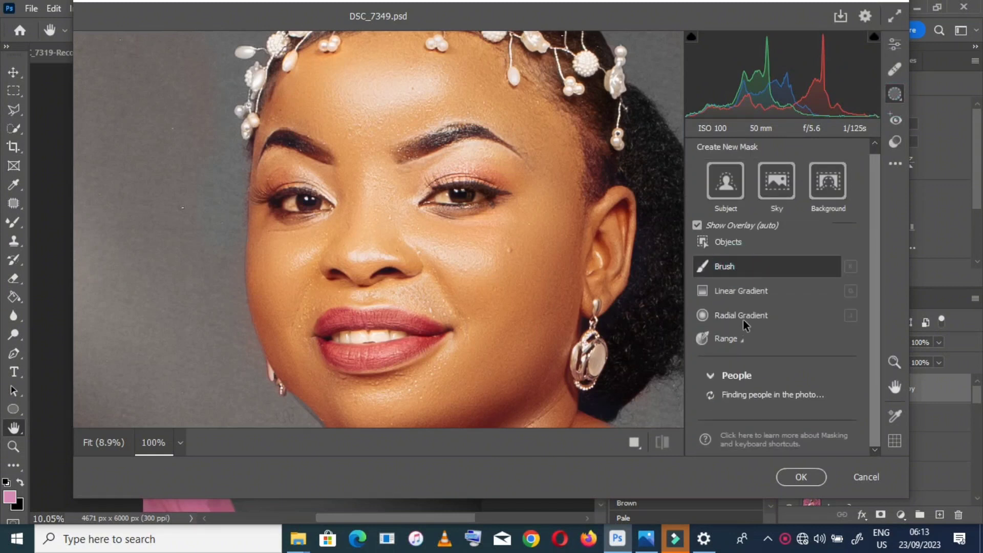
left_click(727, 266)
left_click_drag(436, 201, 449, 200)
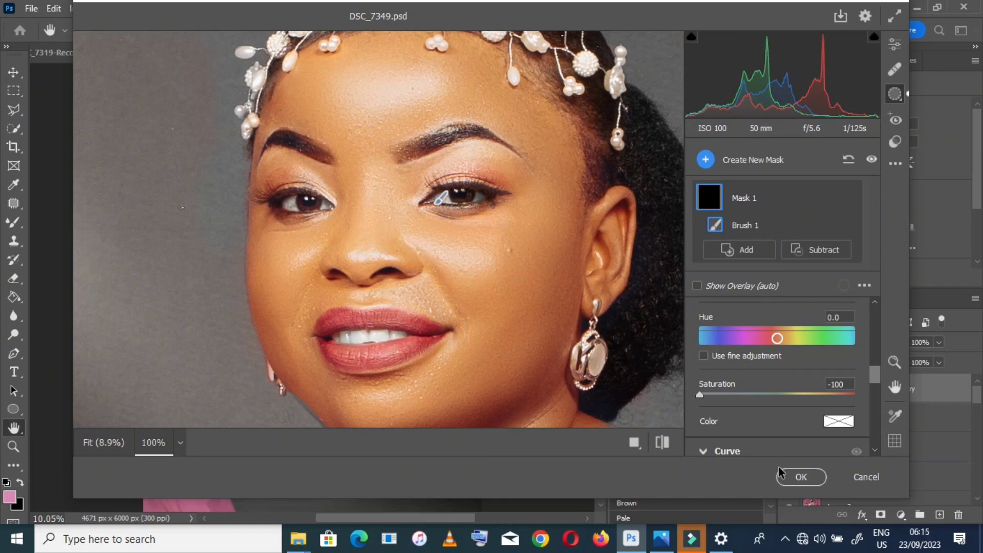
Step: Apply the Camera Raw eye-whitening edit to the Frequency Separation copy layer
left_click(798, 476)
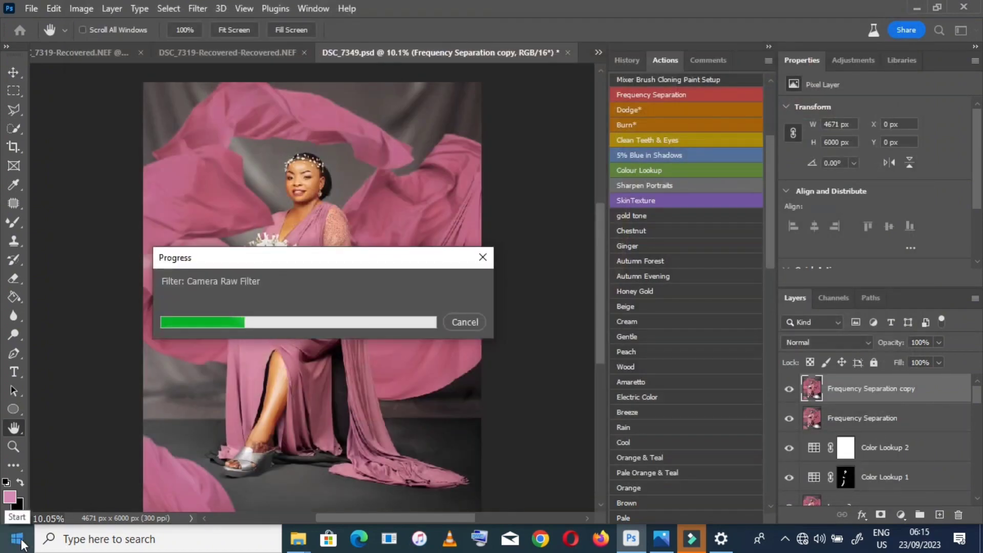